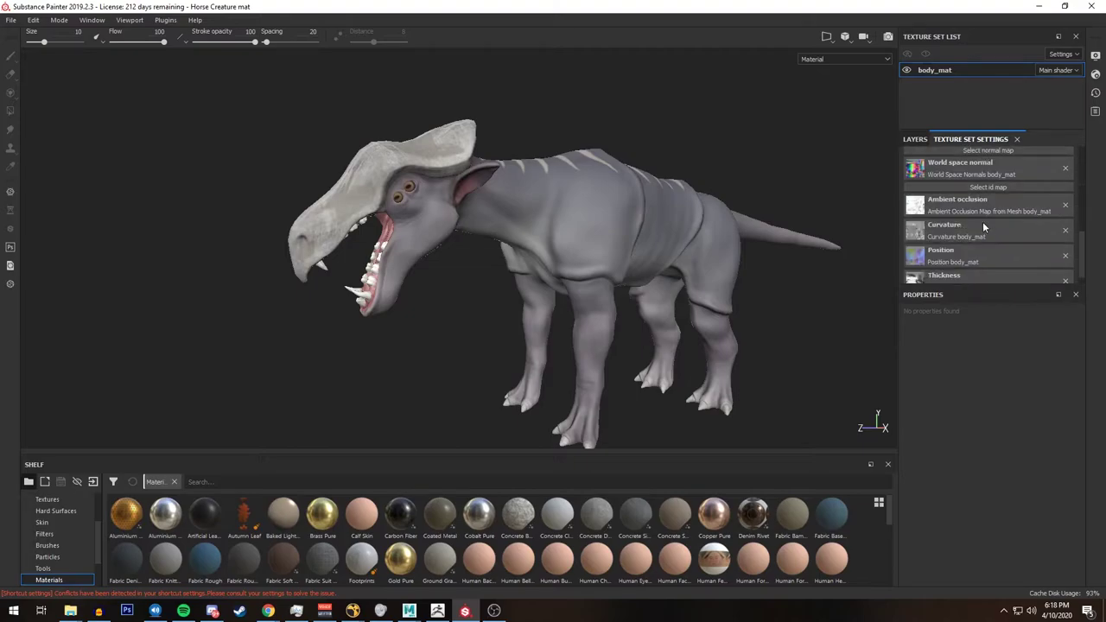
Display the baked Normal mesh map on the creature in the viewport.
{"action": "scroll", "coordinate": [1005, 230], "scroll_direction": "down", "scroll_amount": 2}
{"action": "left_click", "coordinate": [843, 59]}
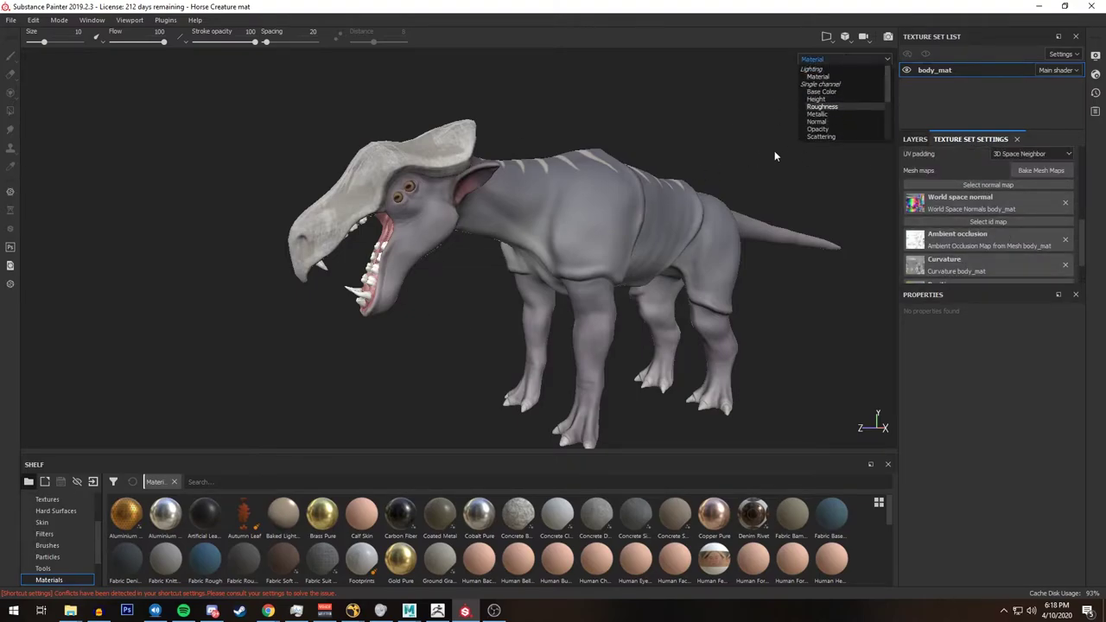
{"action": "scroll", "coordinate": [835, 108], "scroll_direction": "down", "scroll_amount": 3}
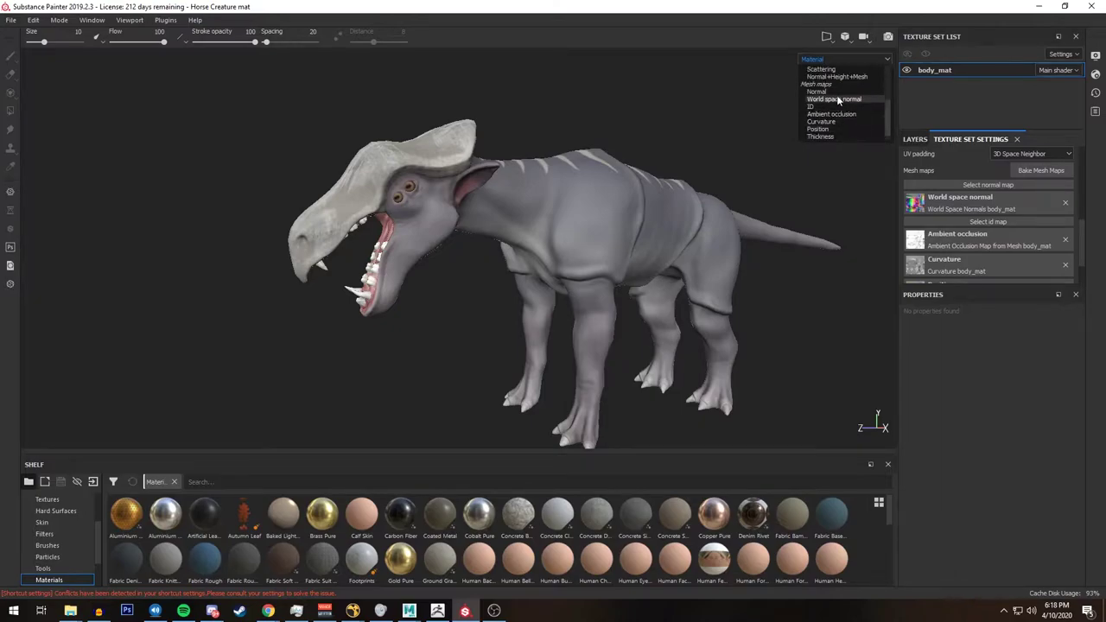
{"action": "left_click", "coordinate": [837, 91]}
Bring up the layer stack, return the viewport to Material display and select the normal folder.
{"action": "left_click", "coordinate": [924, 139]}
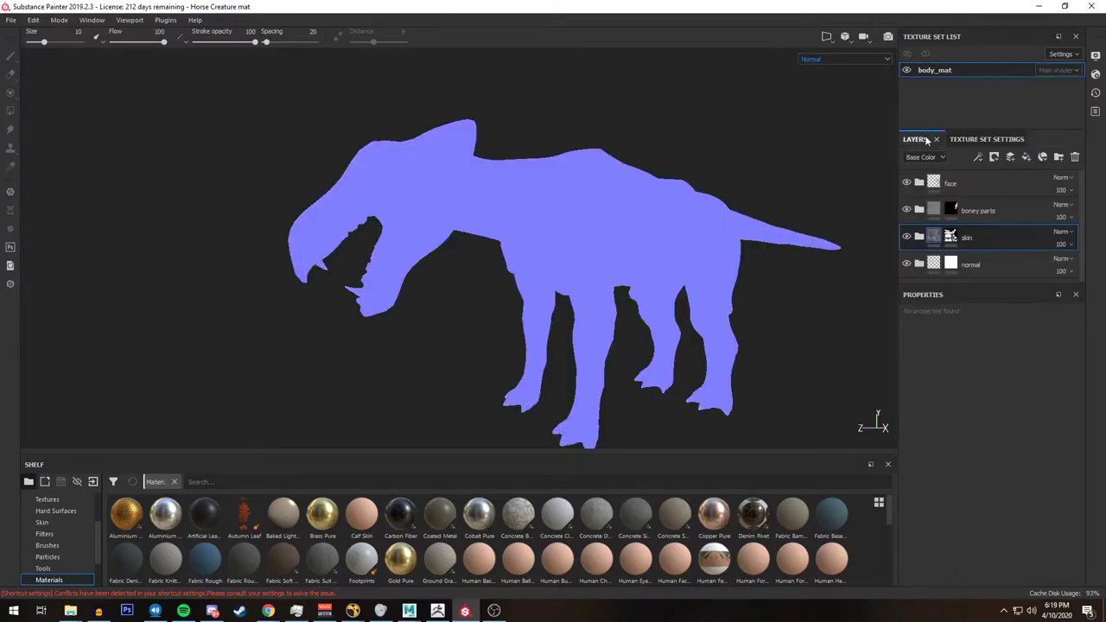
{"action": "left_click", "coordinate": [843, 59]}
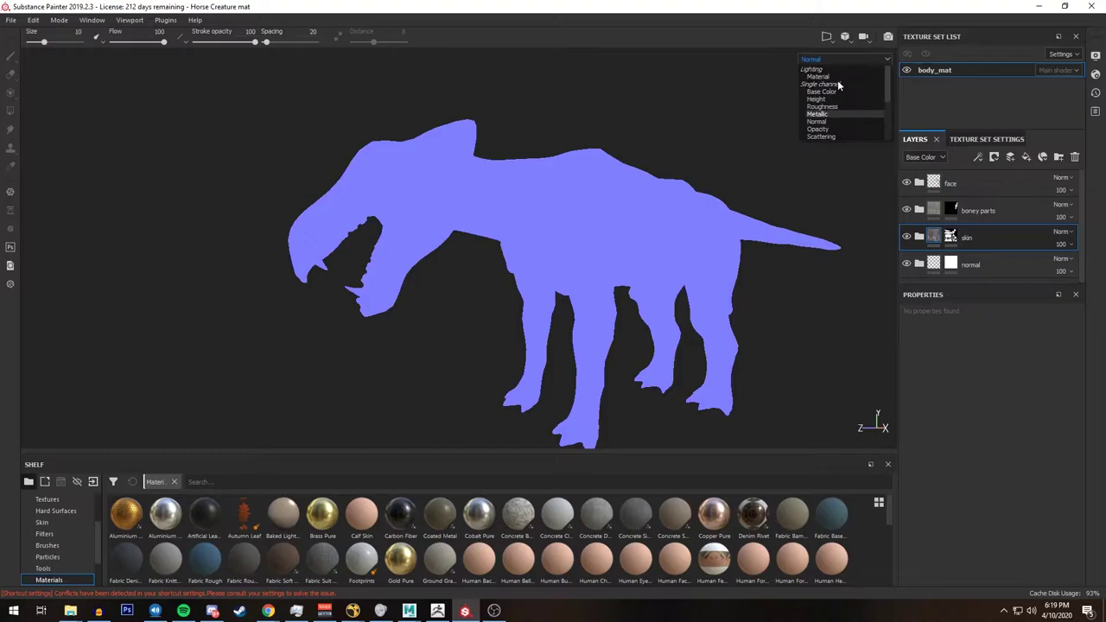
{"action": "left_click", "coordinate": [836, 77]}
{"action": "left_click", "coordinate": [934, 265]}
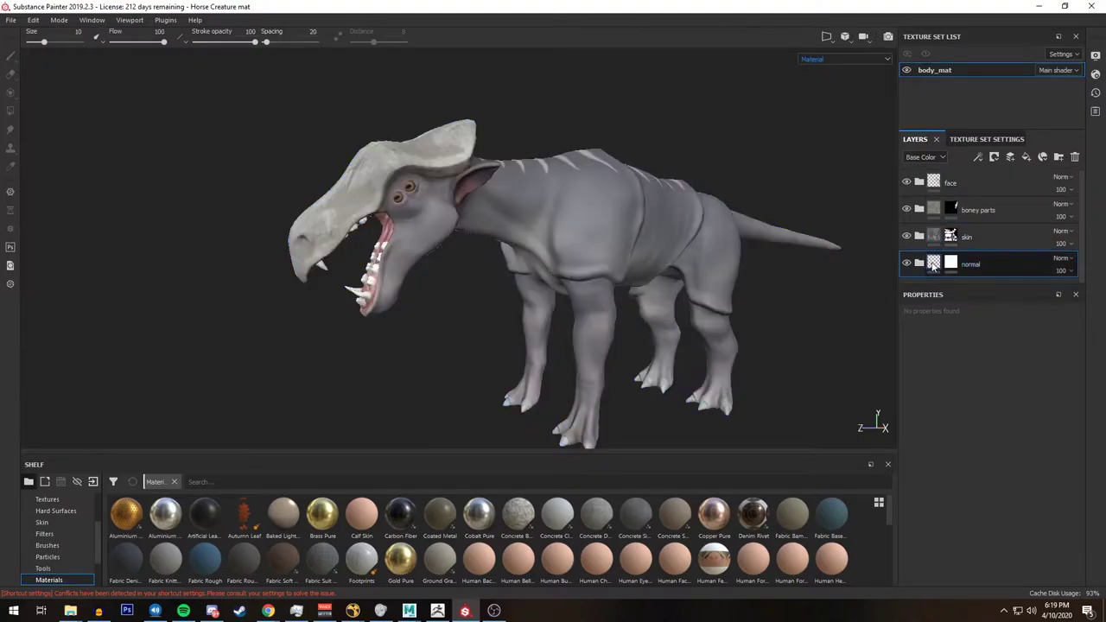
Display the single Normal channel in the viewport and inspect the surface detail along the creature's body.
{"action": "left_click", "coordinate": [826, 58]}
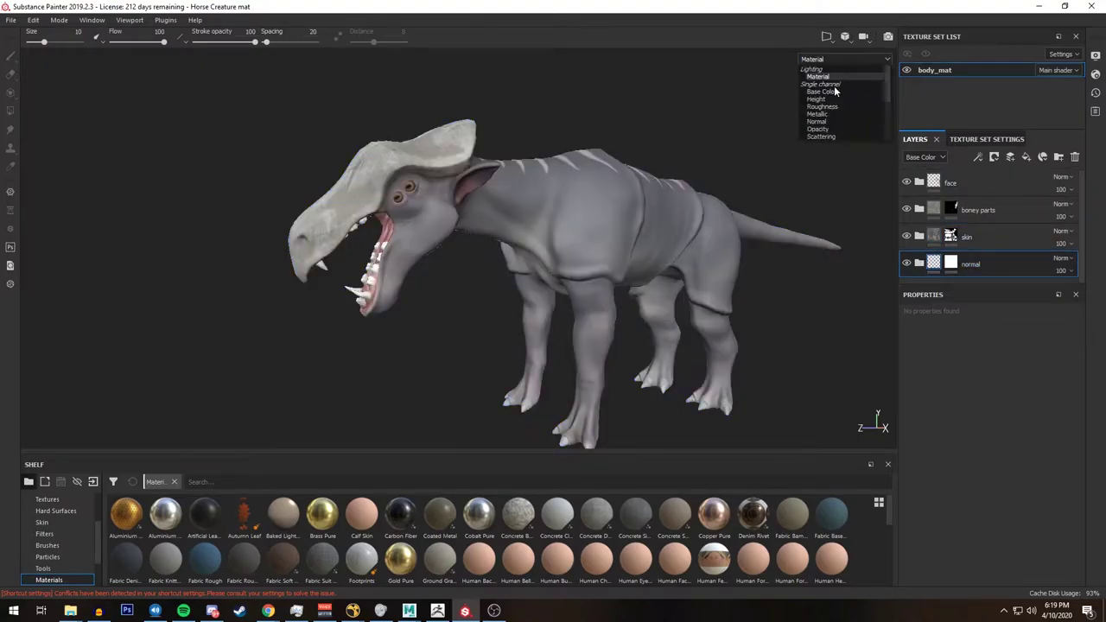
{"action": "scroll", "coordinate": [830, 105], "scroll_direction": "down", "scroll_amount": 1}
{"action": "left_click", "coordinate": [817, 99]}
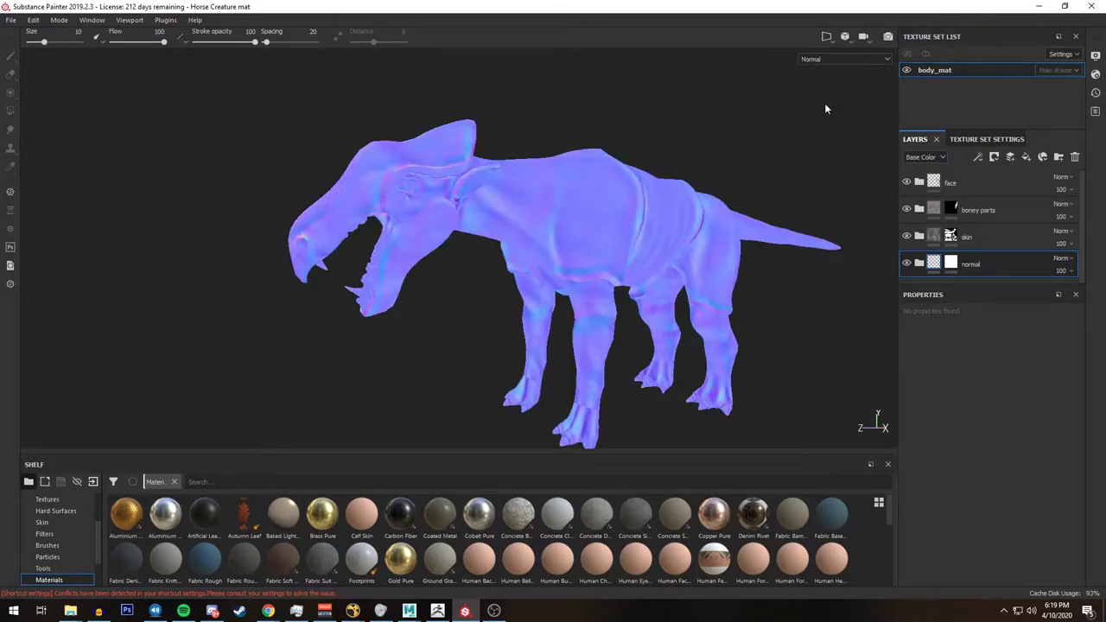
{"action": "mouse_move", "coordinate": [553, 226]}
{"action": "left_mouse_down", "text": "alt"}
{"action": "mouse_move", "coordinate": [672, 234]}
{"action": "mouse_move", "coordinate": [608, 250]}
{"action": "mouse_move", "coordinate": [649, 242]}
{"action": "mouse_move", "coordinate": [676, 213]}
{"action": "mouse_move", "coordinate": [638, 239]}
{"action": "mouse_move", "coordinate": [640, 214]}
{"action": "mouse_move", "coordinate": [583, 240]}
{"action": "mouse_move", "coordinate": [577, 223]}
{"action": "mouse_move", "coordinate": [546, 228]}
{"action": "left_mouse_up", "text": "alt"}
{"action": "right_click_drag", "start_coordinate": [545, 227], "coordinate": [605, 192], "text": "alt"}
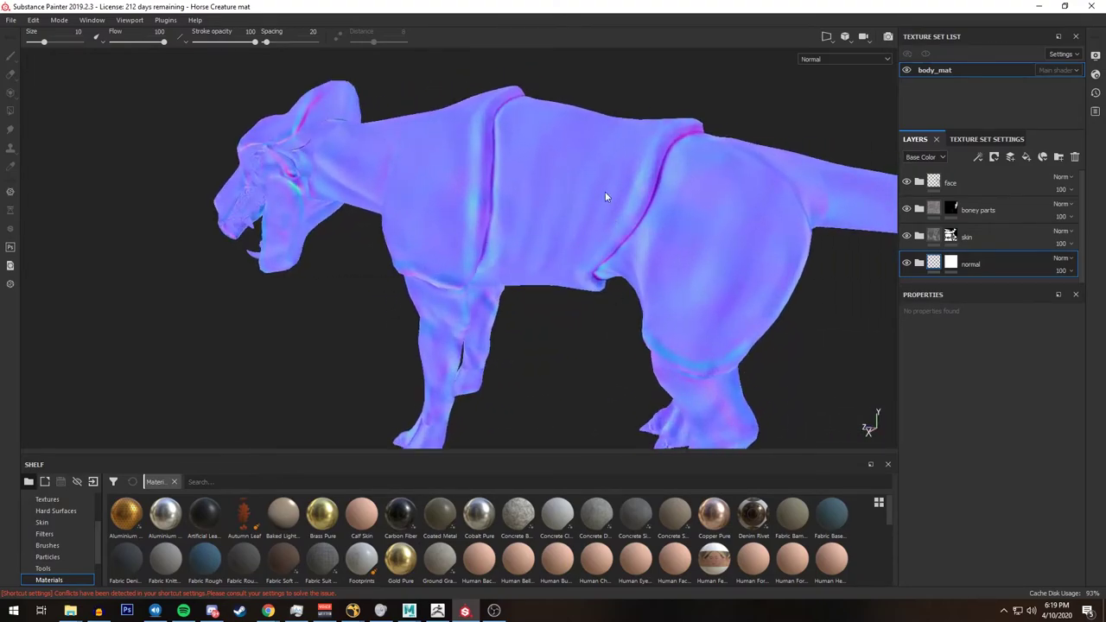
Return to Material display, hide the normal folder and inspect the creature's shading from several angles.
{"action": "left_click", "coordinate": [856, 60]}
{"action": "left_click", "coordinate": [826, 77]}
{"action": "left_click_drag", "start_coordinate": [519, 147], "coordinate": [682, 171], "text": "alt"}
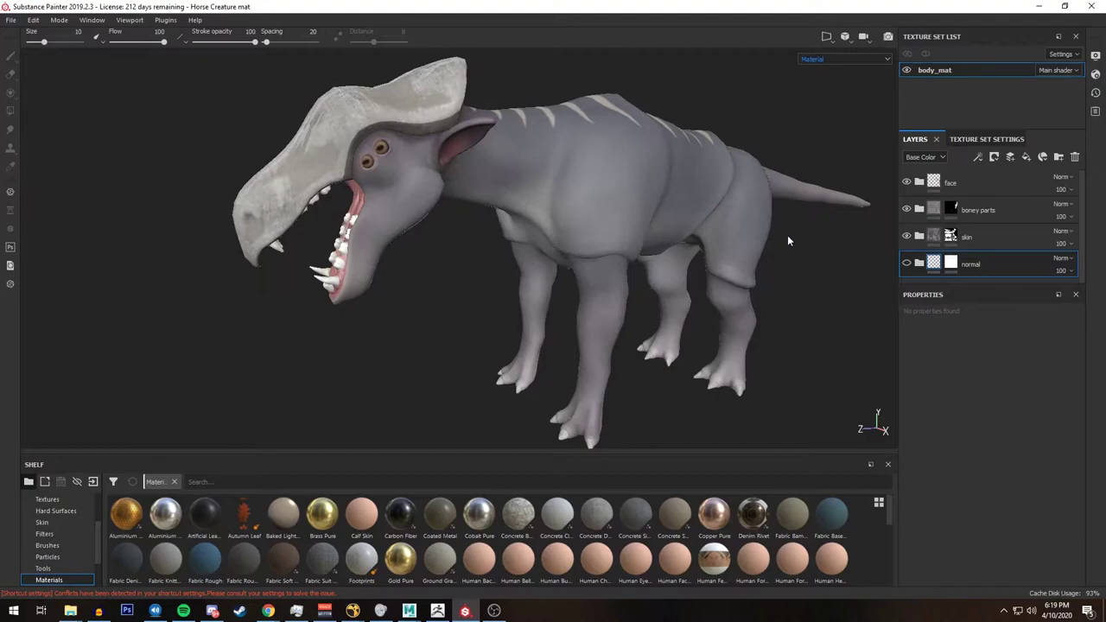
{"action": "left_click_drag", "start_coordinate": [790, 240], "coordinate": [600, 179], "text": "alt"}
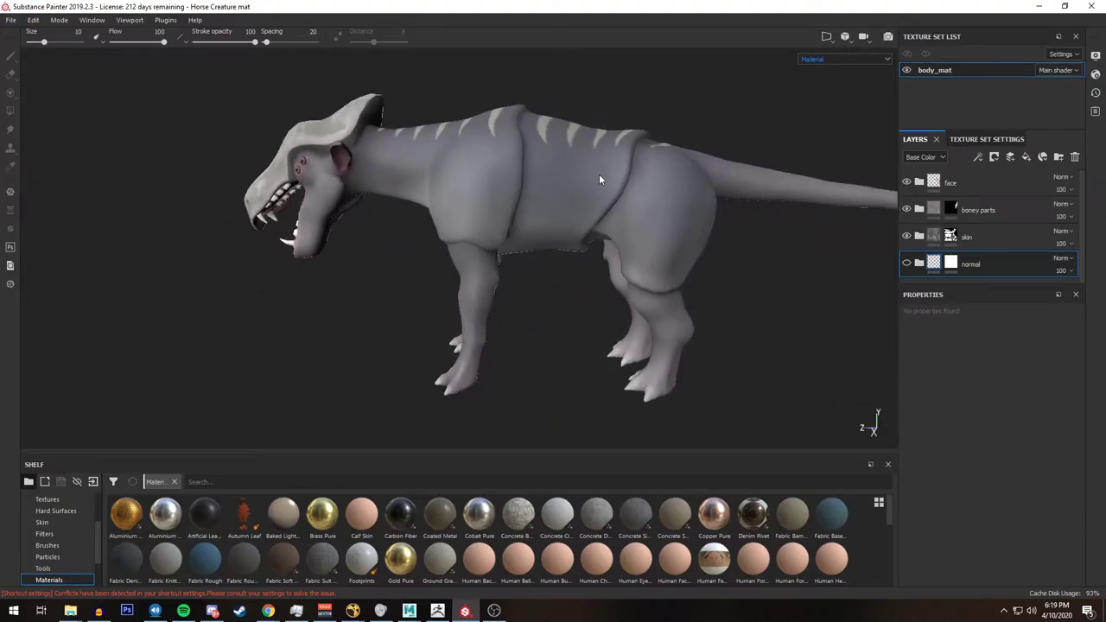
{"action": "right_click_drag", "start_coordinate": [558, 210], "coordinate": [564, 294], "text": "alt"}
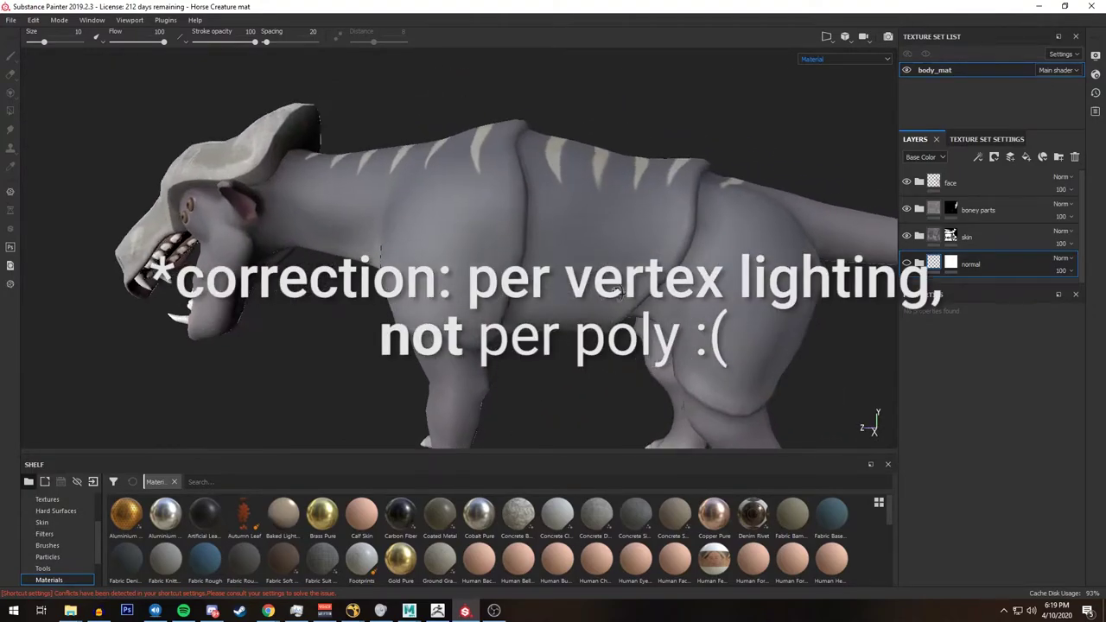
{"action": "left_click_drag", "start_coordinate": [536, 268], "coordinate": [634, 294], "text": "alt"}
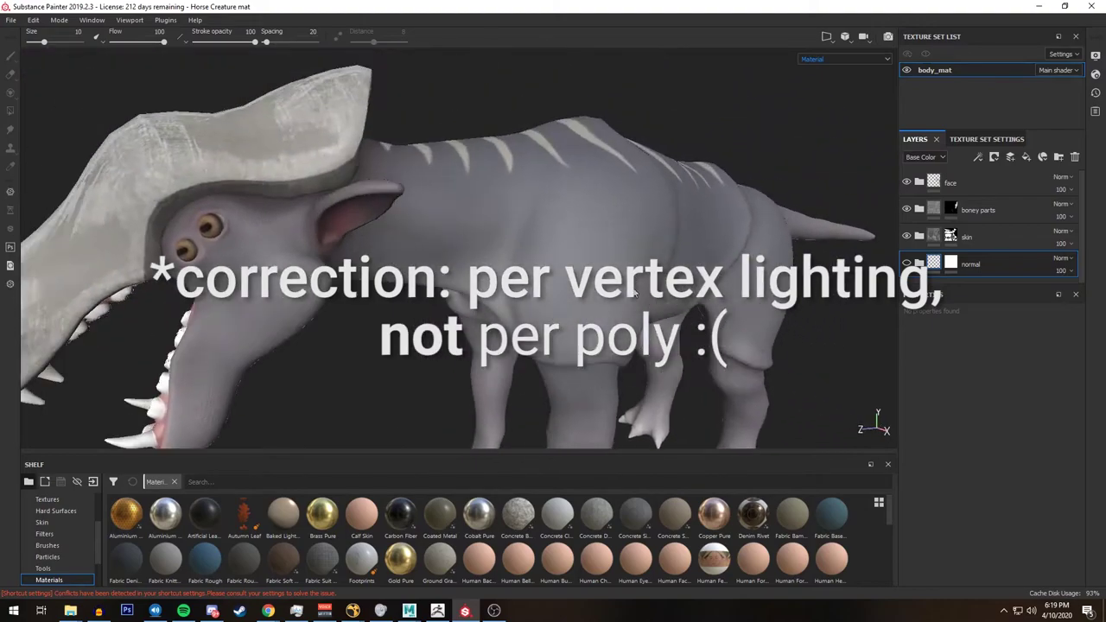
{"action": "left_click_drag", "start_coordinate": [568, 245], "coordinate": [615, 247], "text": "alt"}
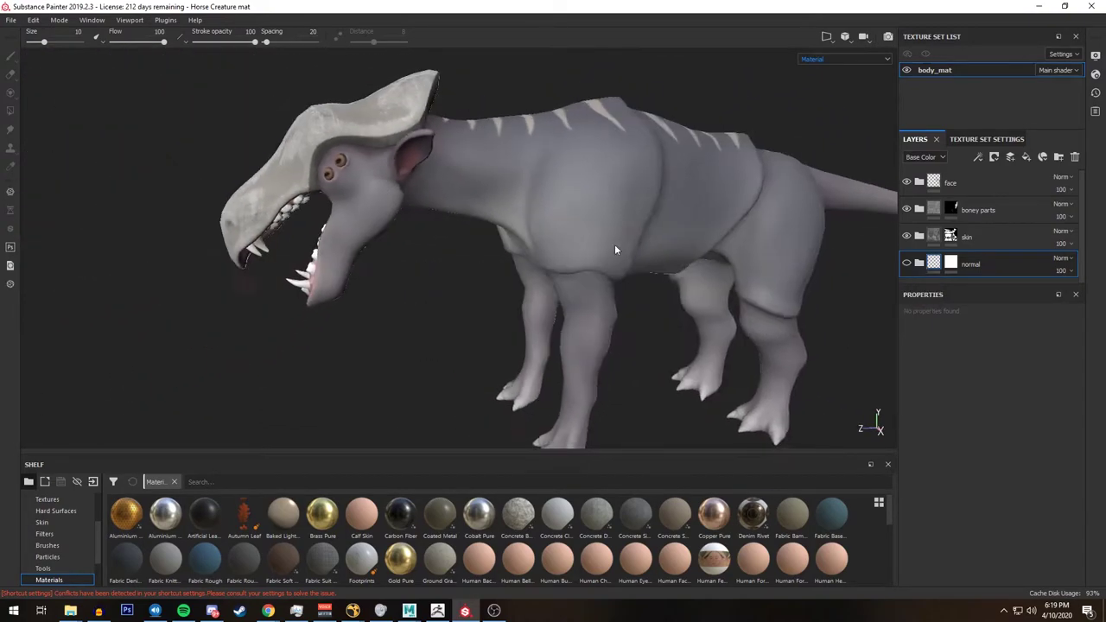
Turn the normal folder's visibility back on and examine the surface detail on the body, neck and legs.
{"action": "left_click", "coordinate": [905, 263]}
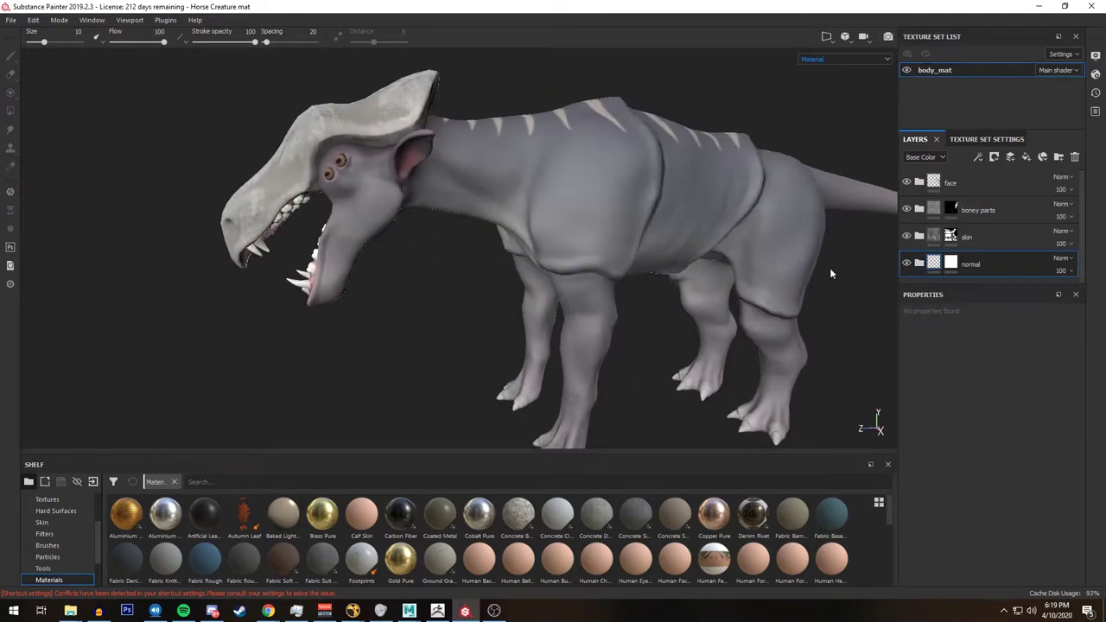
{"action": "left_click_drag", "start_coordinate": [830, 274], "coordinate": [656, 262], "text": "alt"}
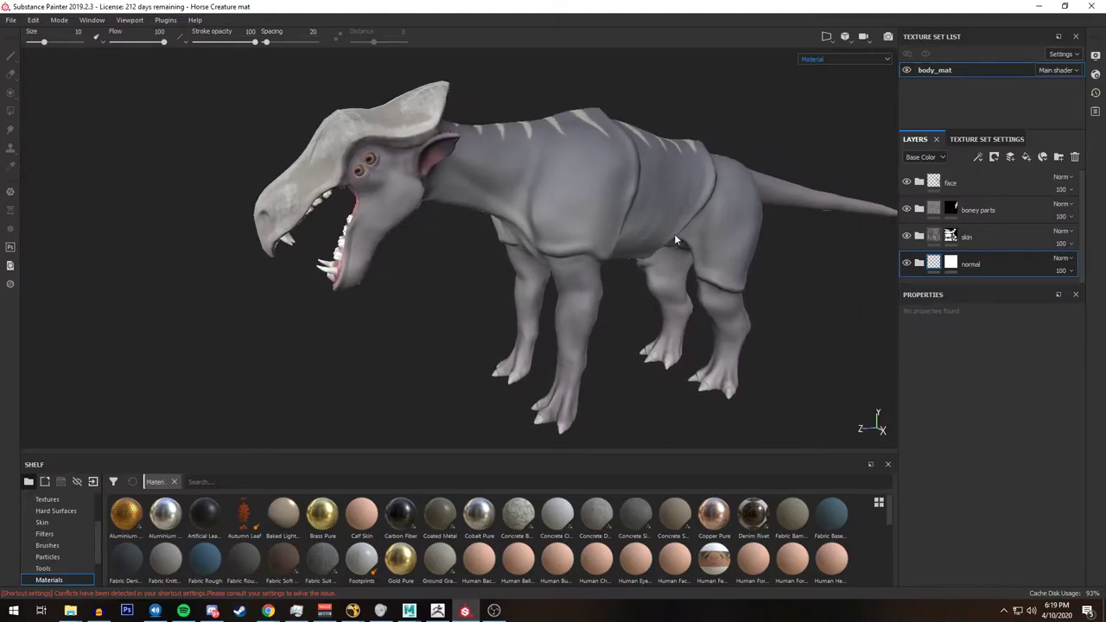
{"action": "left_click_drag", "start_coordinate": [693, 227], "coordinate": [743, 230], "text": "alt"}
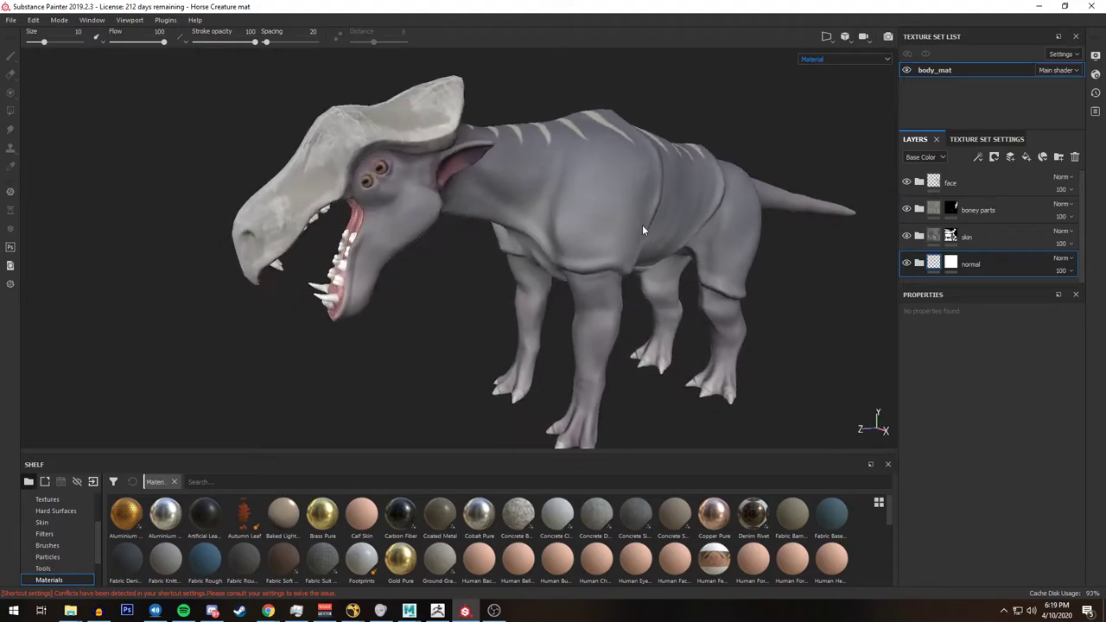
{"action": "left_click_drag", "start_coordinate": [643, 226], "coordinate": [555, 221], "text": "alt"}
{"action": "right_click_drag", "start_coordinate": [556, 220], "coordinate": [665, 232], "text": "alt"}
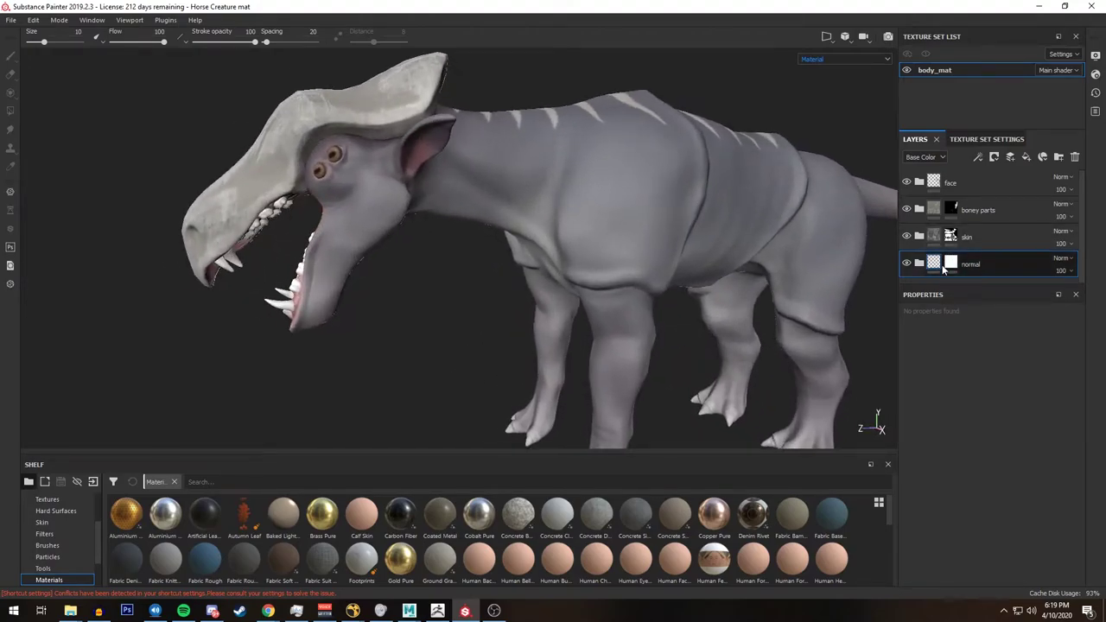
{"action": "left_click", "coordinate": [953, 267]}
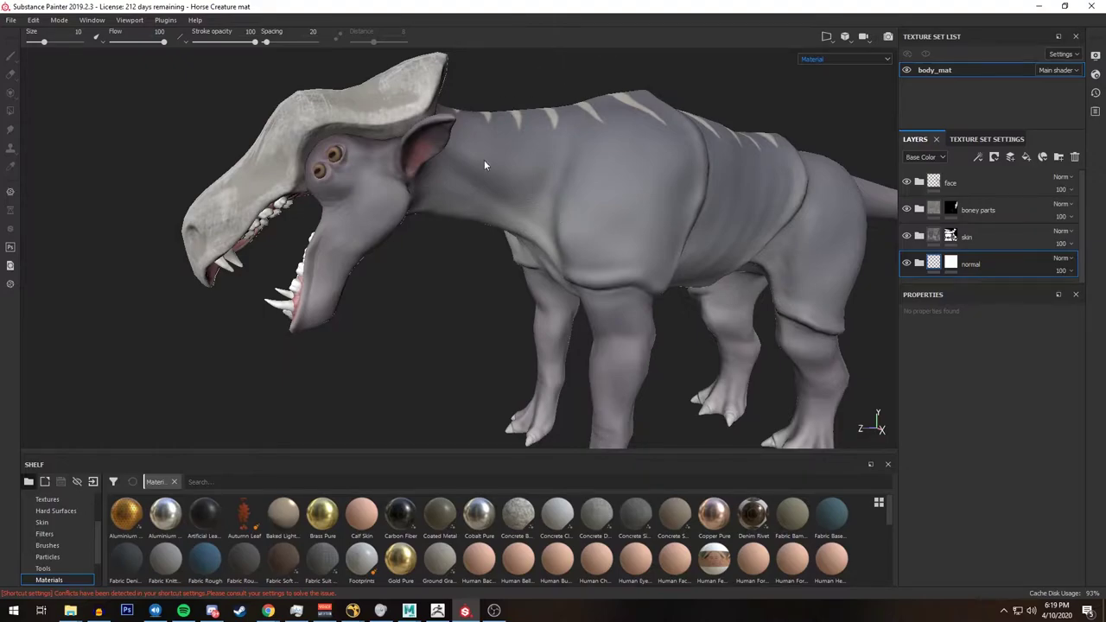
{"action": "left_click_drag", "start_coordinate": [482, 223], "coordinate": [463, 158], "text": "alt"}
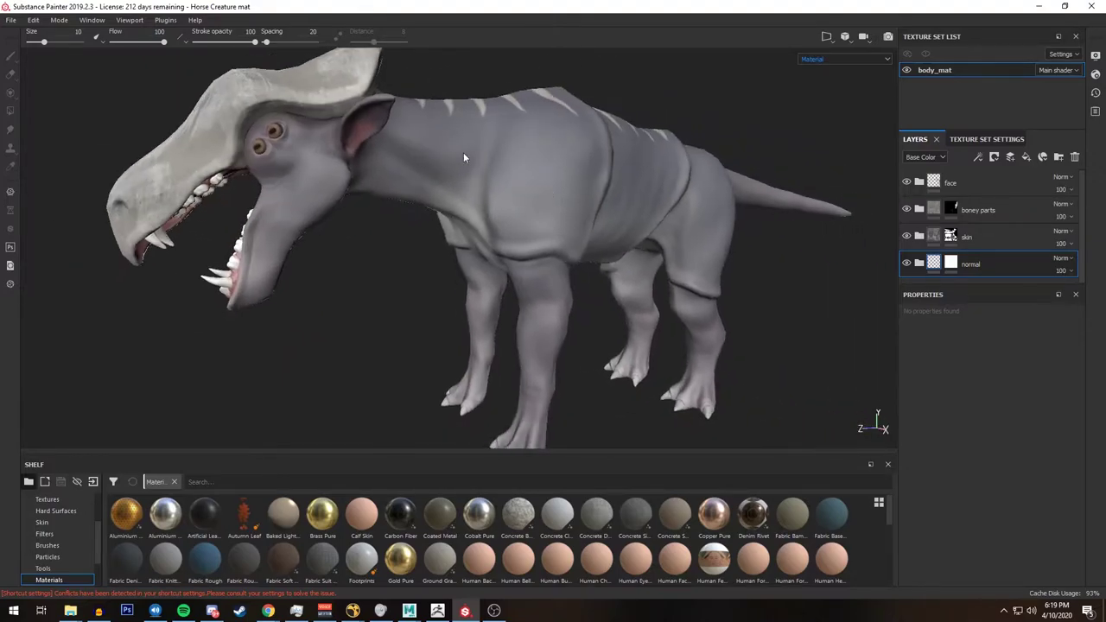
{"action": "left_click_drag", "start_coordinate": [628, 221], "coordinate": [561, 200], "text": "alt"}
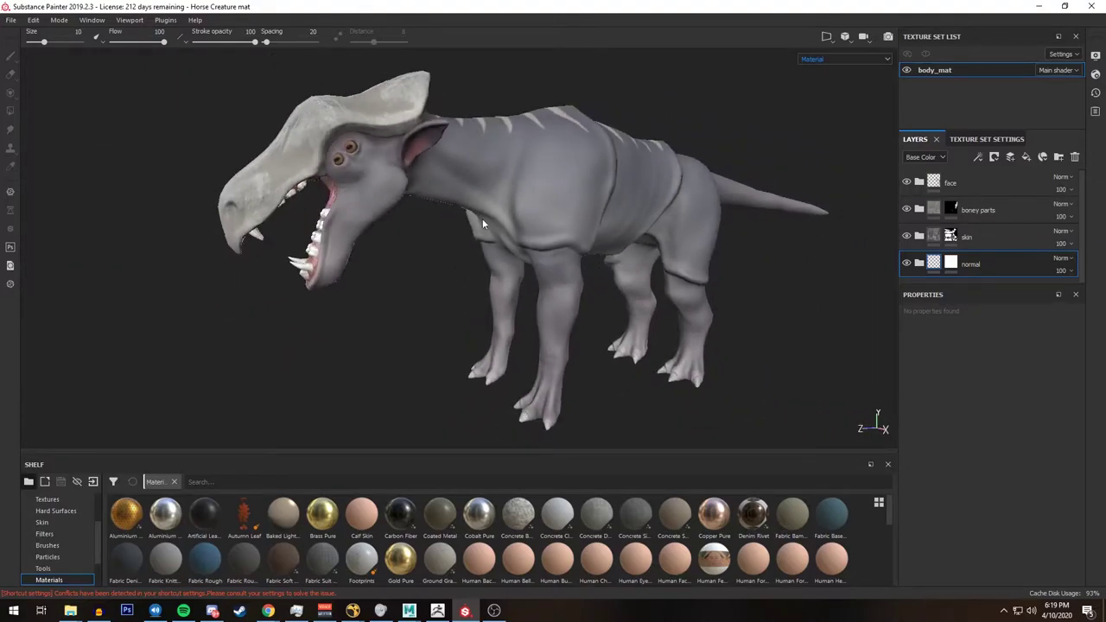
{"action": "mouse_move", "coordinate": [482, 218]}
{"action": "left_mouse_down", "text": "alt"}
{"action": "mouse_move", "coordinate": [668, 222]}
{"action": "mouse_move", "coordinate": [612, 215]}
{"action": "mouse_move", "coordinate": [644, 191]}
{"action": "left_mouse_up", "text": "alt"}
Display the Ambient occlusion mesh map and examine the occluded areas around the creature's head, body and legs.
{"action": "left_click", "coordinate": [831, 57]}
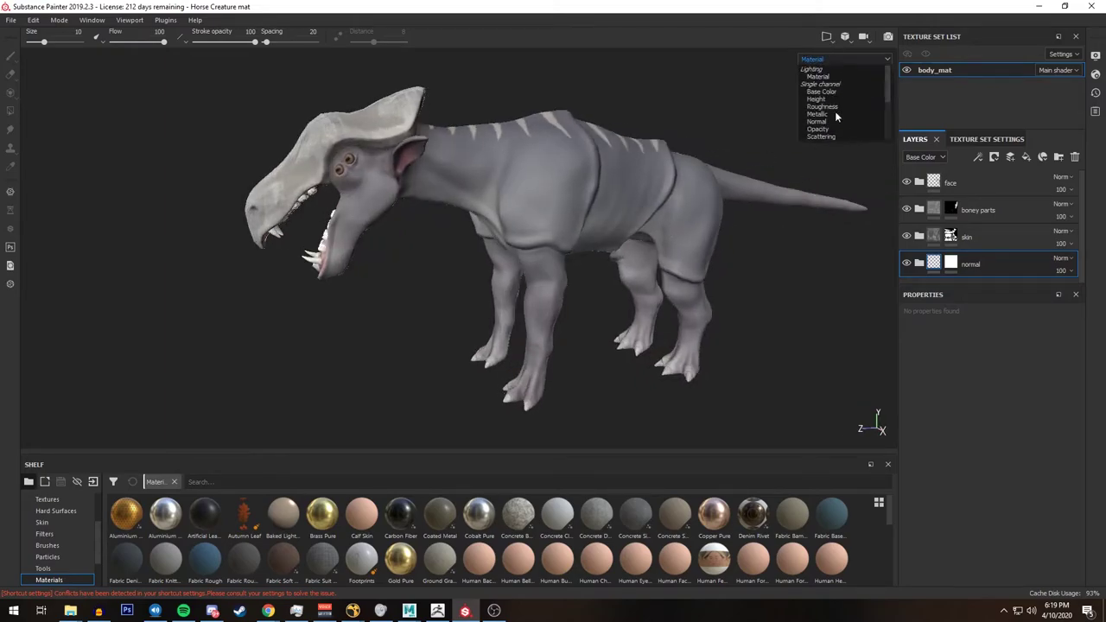
{"action": "scroll", "coordinate": [835, 111], "scroll_direction": "down", "scroll_amount": 3}
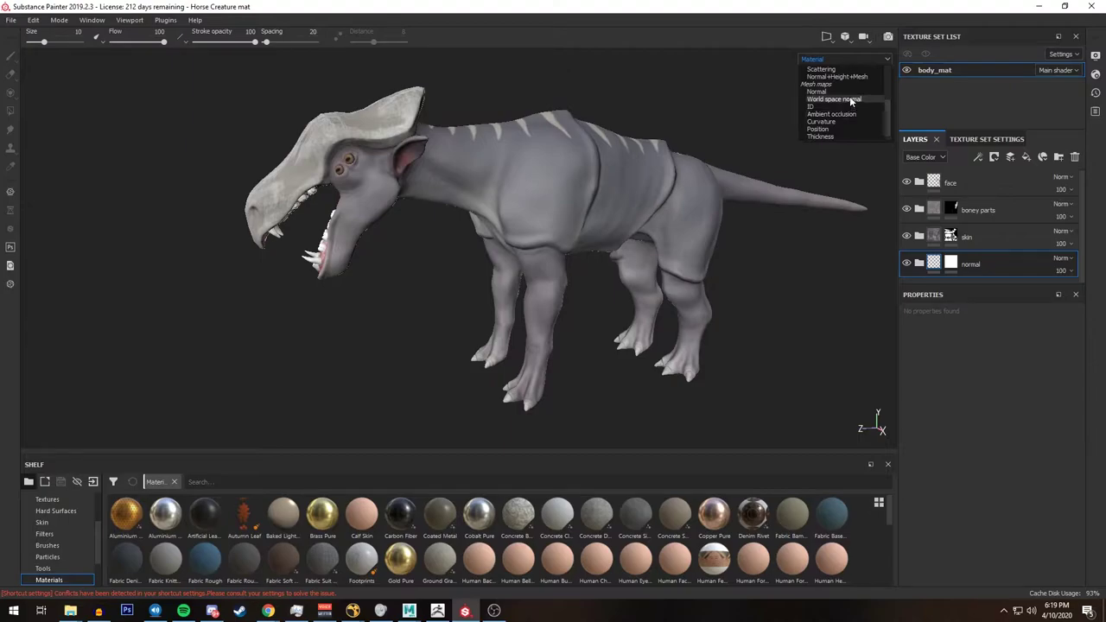
{"action": "left_click", "coordinate": [850, 119]}
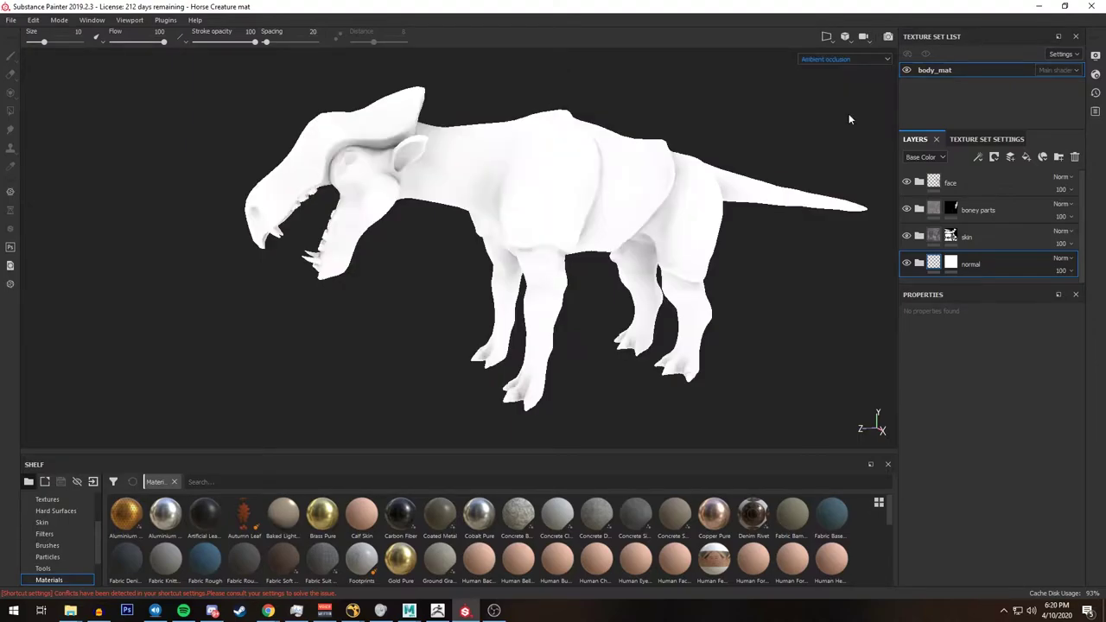
{"action": "left_click_drag", "start_coordinate": [583, 198], "coordinate": [588, 245], "text": "alt"}
{"action": "right_click_drag", "start_coordinate": [588, 245], "coordinate": [597, 358], "text": "alt"}
{"action": "left_click_drag", "start_coordinate": [598, 358], "coordinate": [284, 214], "text": "alt"}
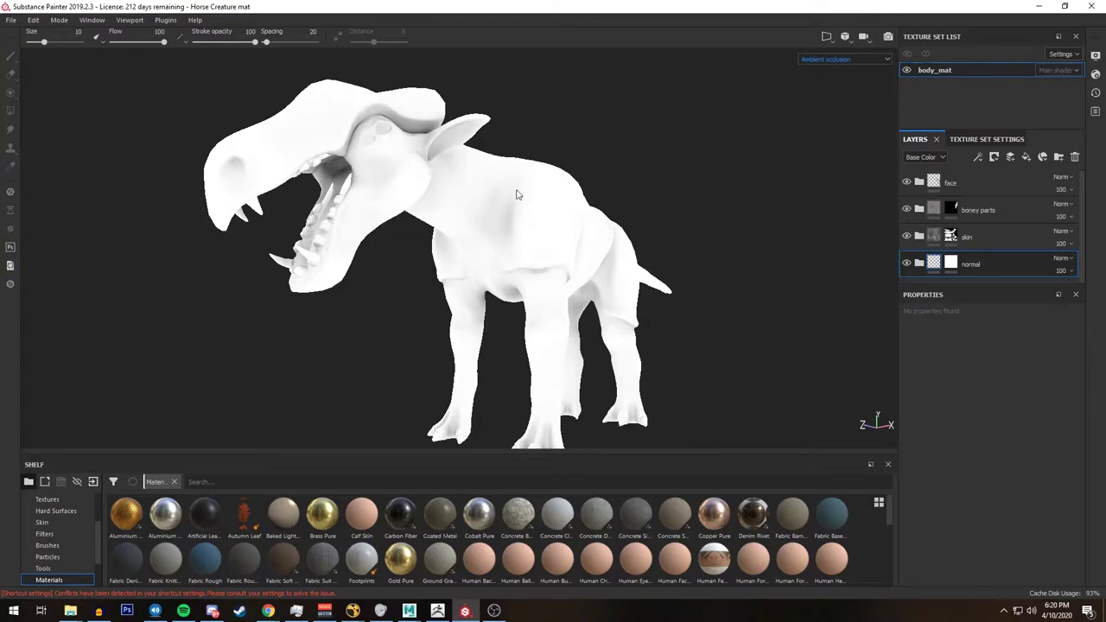
{"action": "left_click_drag", "start_coordinate": [576, 230], "coordinate": [796, 162], "text": "alt"}
Display the Curvature mesh map and examine the edges and crevices on the head, armour-like skin folds, legs and feet.
{"action": "left_click", "coordinate": [825, 59]}
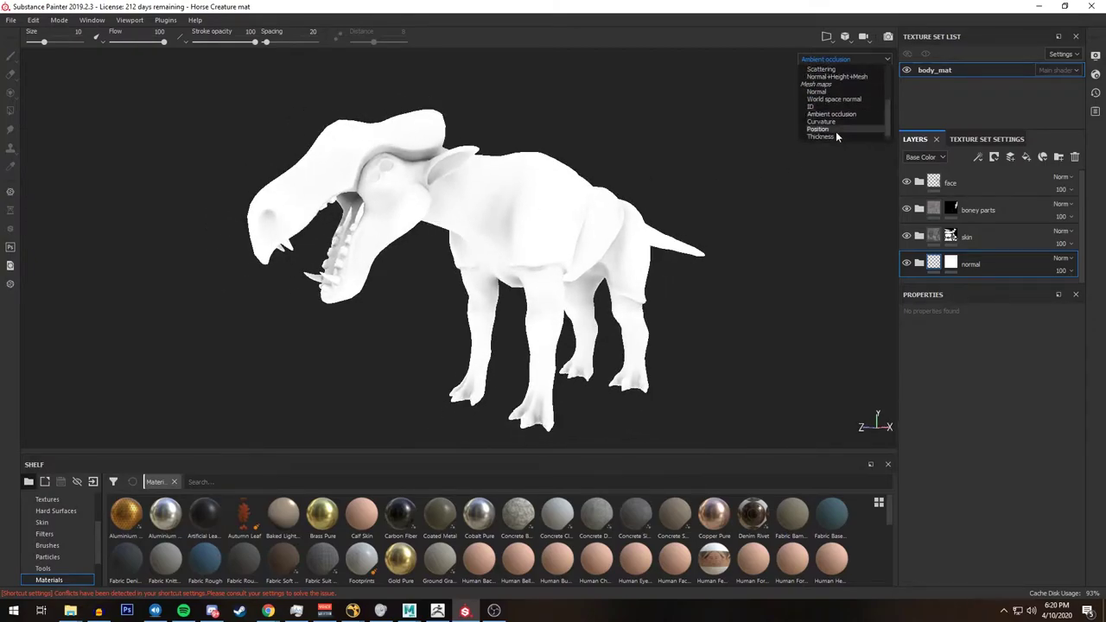
{"action": "left_click", "coordinate": [821, 114]}
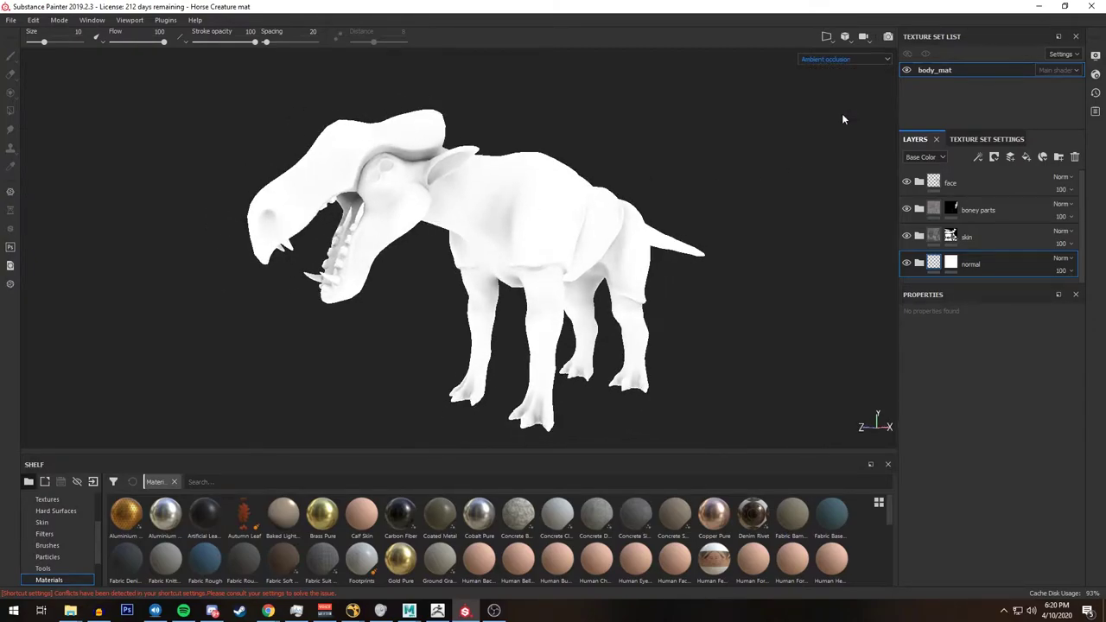
{"action": "left_click_drag", "start_coordinate": [467, 246], "coordinate": [632, 274], "text": "alt"}
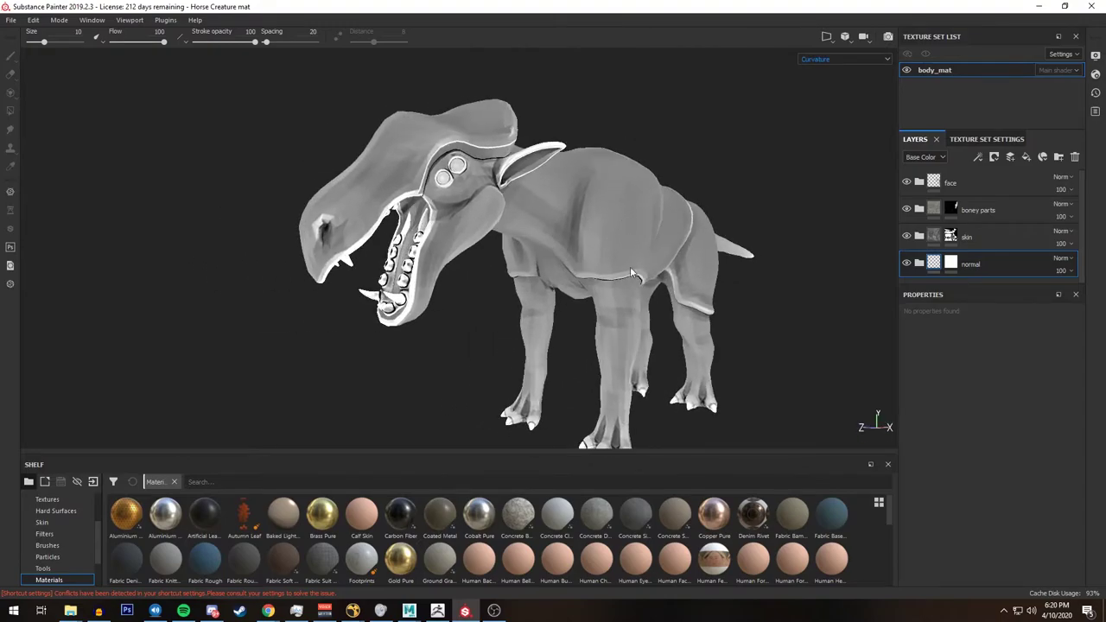
{"action": "left_click_drag", "start_coordinate": [449, 288], "coordinate": [506, 252], "text": "alt"}
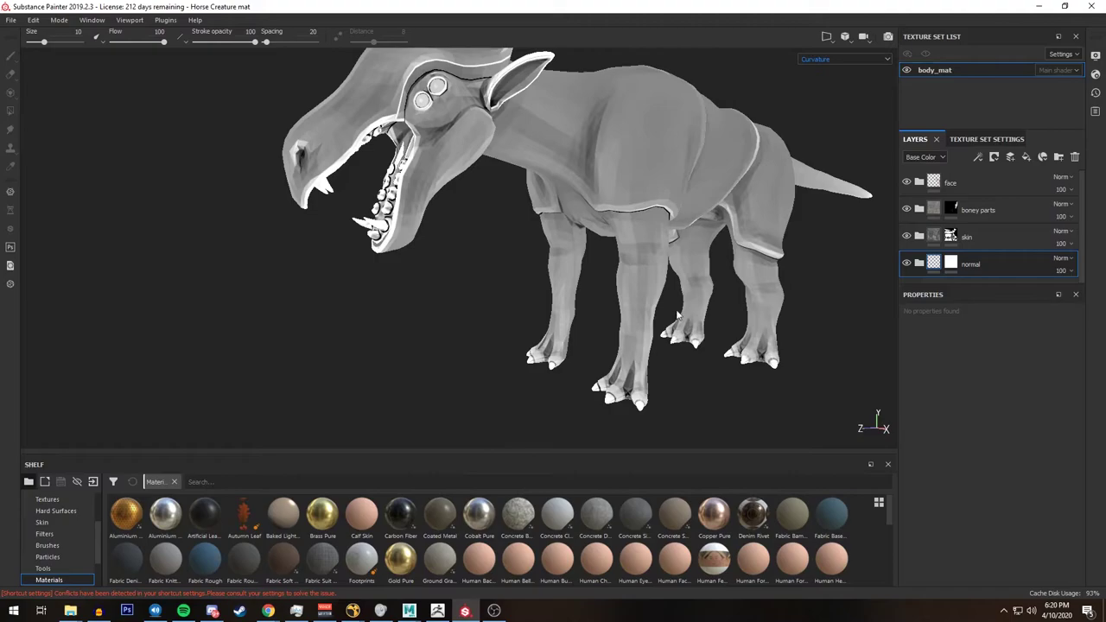
{"action": "left_click_drag", "start_coordinate": [688, 303], "coordinate": [589, 327], "text": "alt"}
{"action": "right_click_drag", "start_coordinate": [679, 372], "coordinate": [747, 409], "text": "alt"}
{"action": "middle_click_drag", "start_coordinate": [640, 237], "coordinate": [596, 358], "text": "alt"}
{"action": "left_click_drag", "start_coordinate": [605, 345], "coordinate": [521, 320], "text": "alt"}
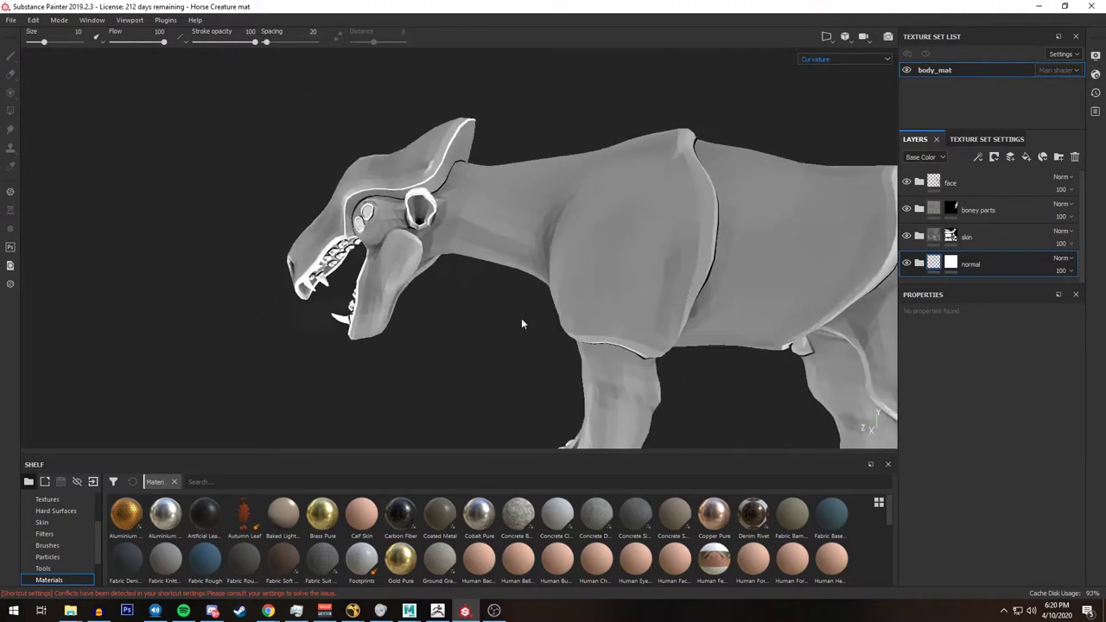
{"action": "left_click_drag", "start_coordinate": [743, 289], "coordinate": [629, 259], "text": "alt"}
{"action": "right_click_drag", "start_coordinate": [629, 259], "coordinate": [611, 229], "text": "alt"}
{"action": "left_click_drag", "start_coordinate": [610, 229], "coordinate": [746, 205], "text": "alt"}
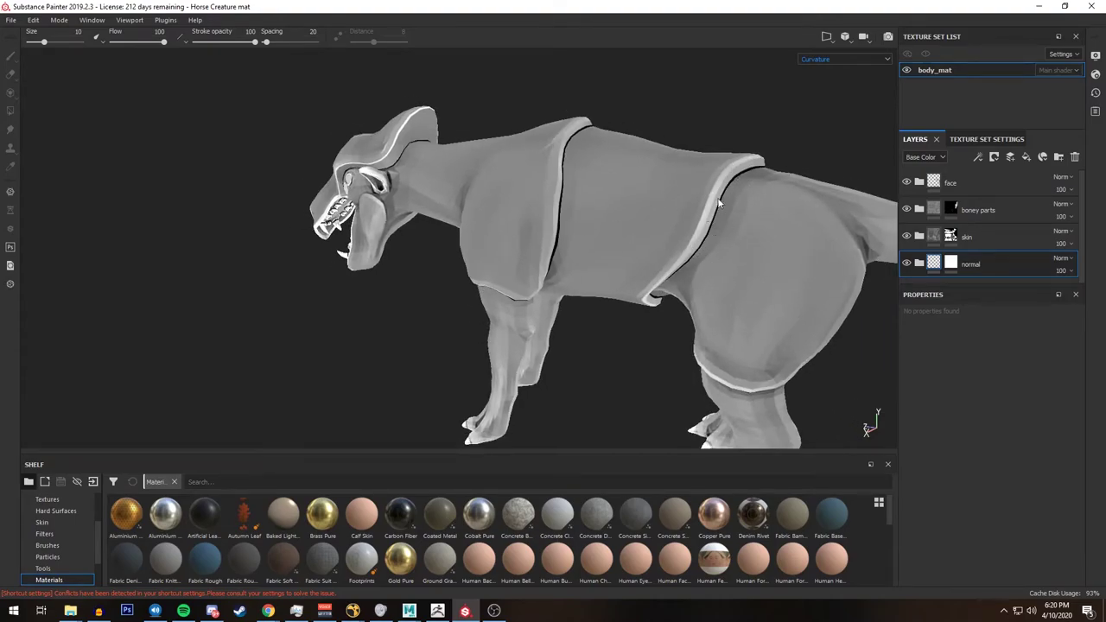
{"action": "left_click_drag", "start_coordinate": [665, 281], "coordinate": [634, 318], "text": "alt"}
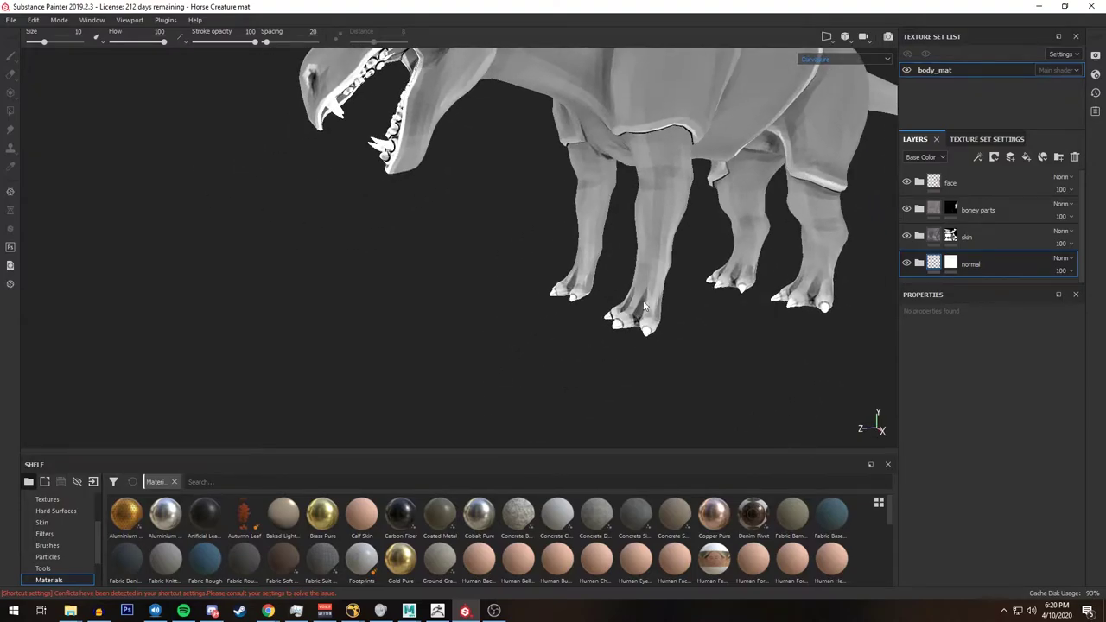
{"action": "scroll", "coordinate": [639, 341], "scroll_direction": "up", "scroll_amount": 2}
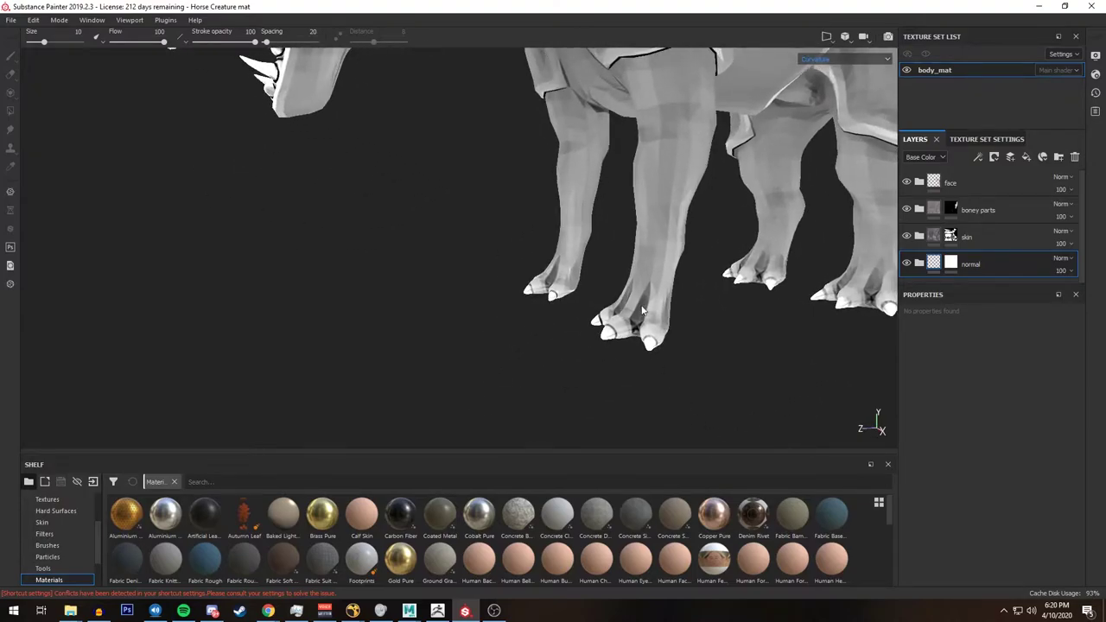
{"action": "left_click_drag", "start_coordinate": [642, 310], "coordinate": [695, 361], "text": "alt"}
{"action": "right_click_drag", "start_coordinate": [695, 361], "coordinate": [621, 227], "text": "alt"}
{"action": "middle_click_drag", "start_coordinate": [621, 227], "coordinate": [613, 285], "text": "alt"}
Display the Position mesh map and examine its color gradient around the whole creature.
{"action": "left_click", "coordinate": [843, 61]}
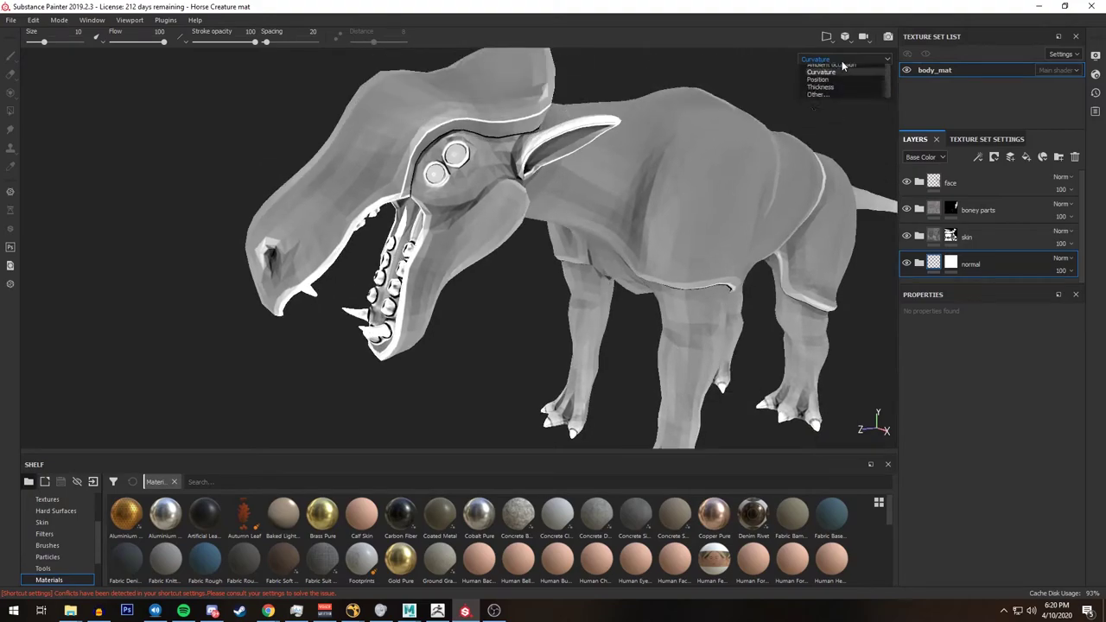
{"action": "left_click", "coordinate": [835, 126]}
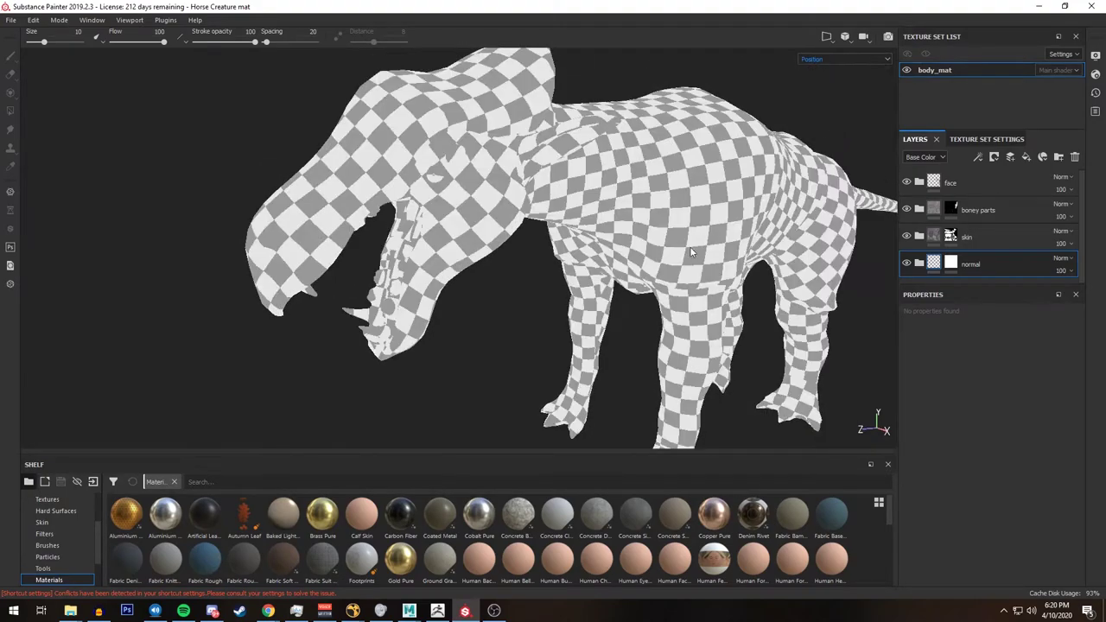
{"action": "right_click_drag", "start_coordinate": [690, 248], "coordinate": [592, 139], "text": "alt"}
{"action": "left_click_drag", "start_coordinate": [701, 291], "coordinate": [597, 269], "text": "alt"}
{"action": "left_click_drag", "start_coordinate": [603, 224], "coordinate": [343, 280], "text": "alt"}
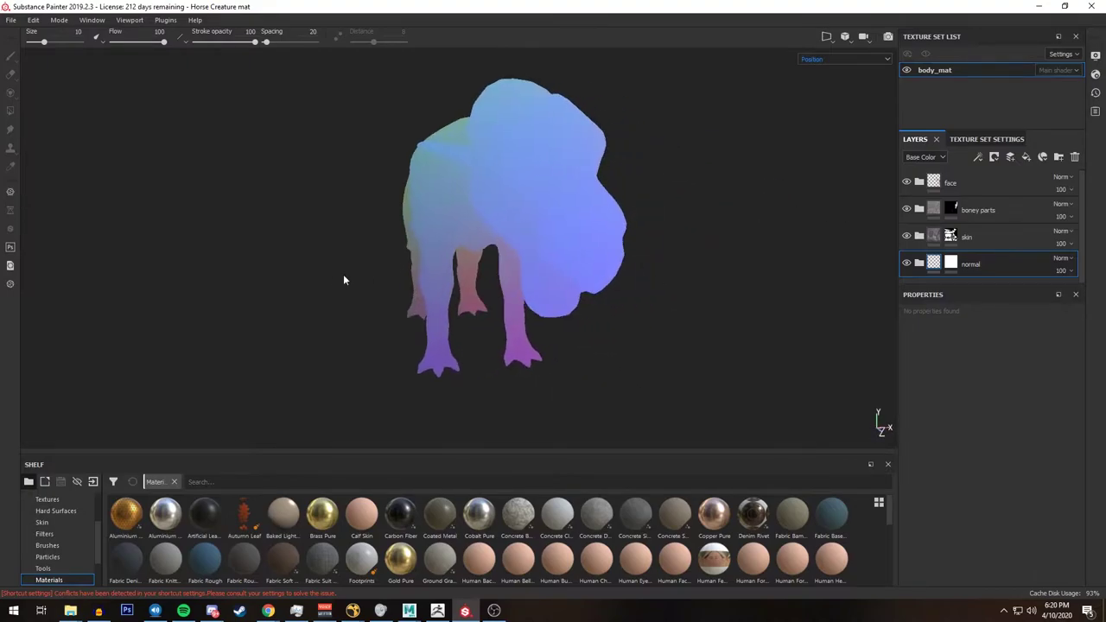
Display the Thickness mesh map and examine its light and dark areas across the creature's head, body and legs.
{"action": "left_click_drag", "start_coordinate": [414, 302], "coordinate": [739, 275], "text": "alt"}
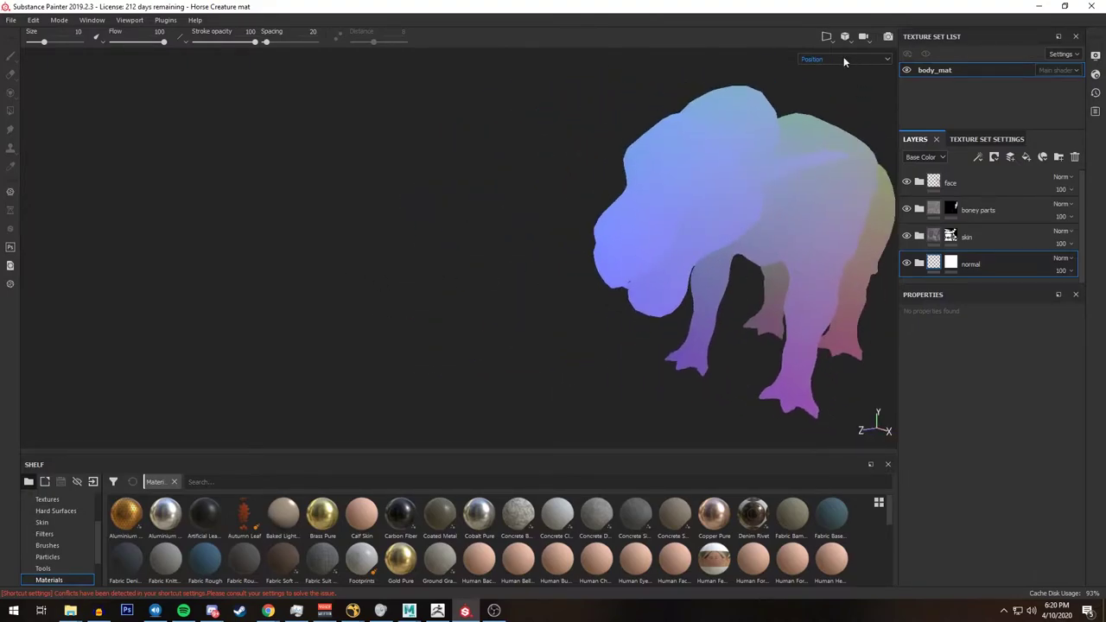
{"action": "left_click", "coordinate": [844, 60]}
{"action": "left_click", "coordinate": [834, 128]}
{"action": "left_click_drag", "start_coordinate": [778, 224], "coordinate": [622, 193], "text": "alt"}
{"action": "right_click_drag", "start_coordinate": [622, 193], "coordinate": [652, 234], "text": "alt"}
{"action": "middle_click_drag", "start_coordinate": [652, 234], "coordinate": [593, 182], "text": "alt"}
{"action": "left_click_drag", "start_coordinate": [593, 182], "coordinate": [566, 259], "text": "alt"}
{"action": "right_click_drag", "start_coordinate": [566, 259], "coordinate": [628, 372], "text": "alt"}
{"action": "left_click_drag", "start_coordinate": [627, 371], "coordinate": [607, 305], "text": "alt"}
{"action": "right_click_drag", "start_coordinate": [607, 305], "coordinate": [548, 247], "text": "alt"}
{"action": "middle_click_drag", "start_coordinate": [548, 246], "coordinate": [611, 314], "text": "alt"}
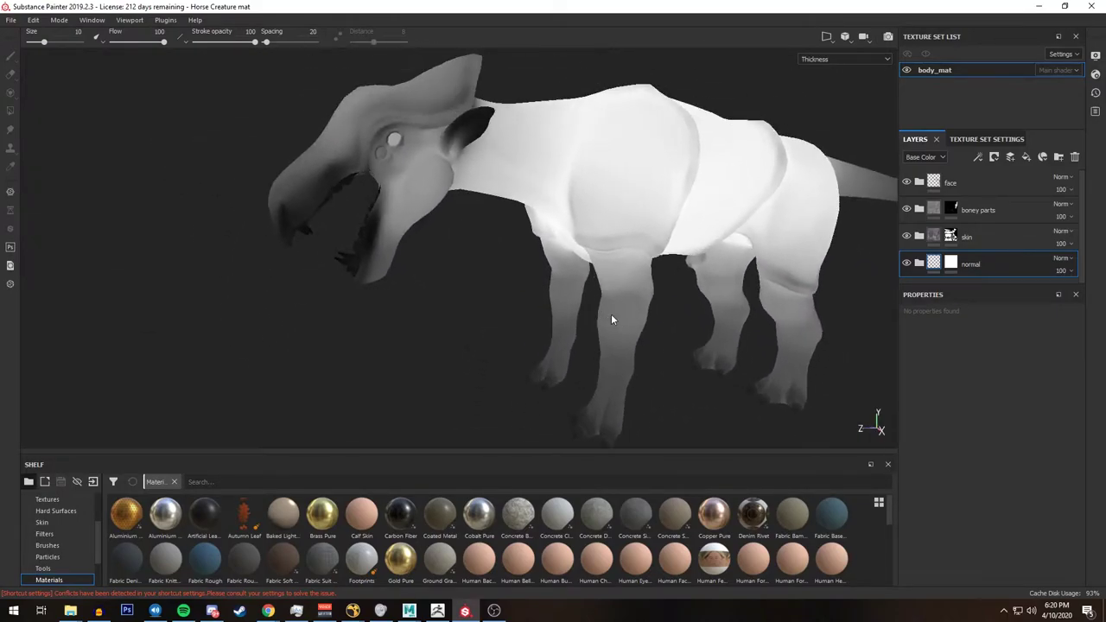
Examine the thickness shading on the creature's head, ear and neck from several angles.
{"action": "left_click_drag", "start_coordinate": [611, 314], "coordinate": [635, 318], "text": "alt"}
{"action": "right_click_drag", "start_coordinate": [636, 318], "coordinate": [581, 277], "text": "alt"}
{"action": "left_click_drag", "start_coordinate": [581, 277], "coordinate": [568, 227], "text": "alt"}
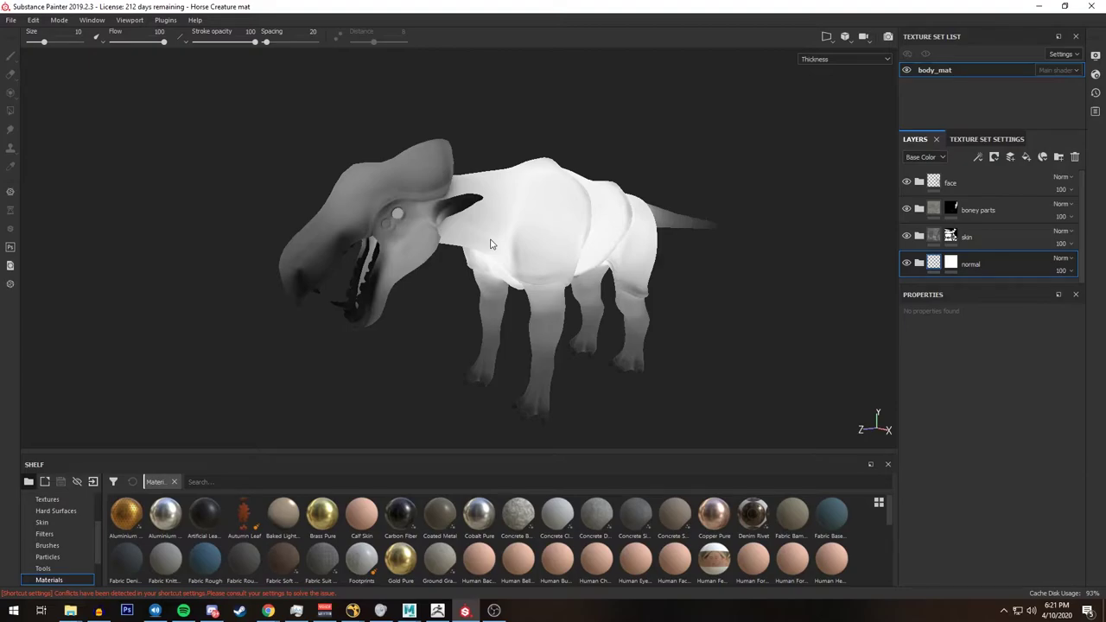
{"action": "right_click_drag", "start_coordinate": [459, 286], "coordinate": [506, 258], "text": "alt"}
{"action": "middle_click_drag", "start_coordinate": [506, 259], "coordinate": [581, 248], "text": "alt"}
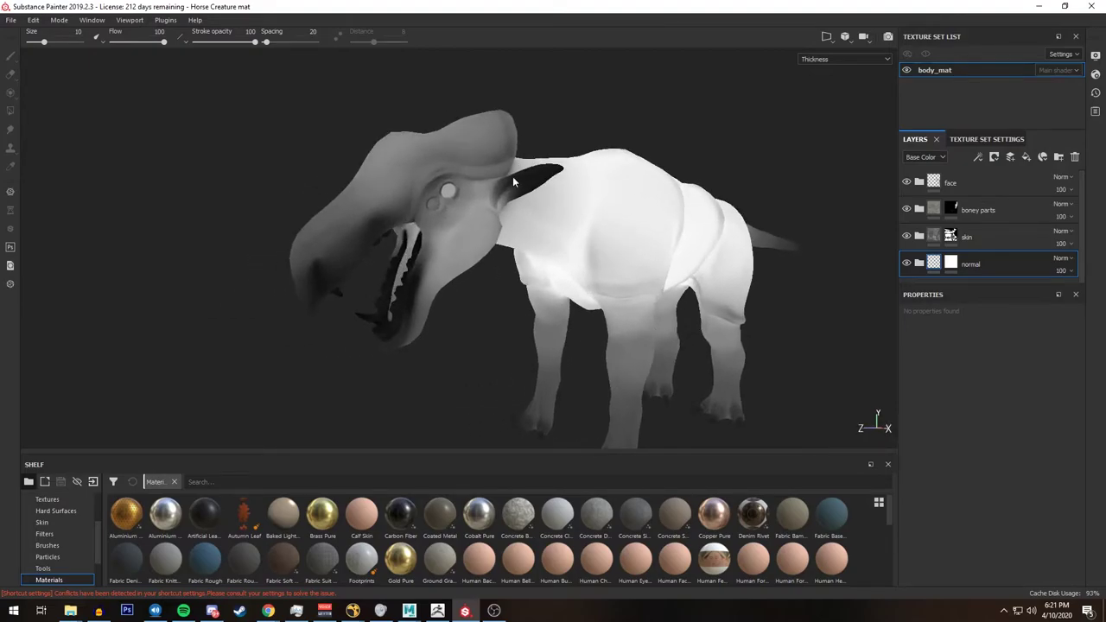
{"action": "left_click_drag", "start_coordinate": [605, 265], "coordinate": [468, 212], "text": "alt"}
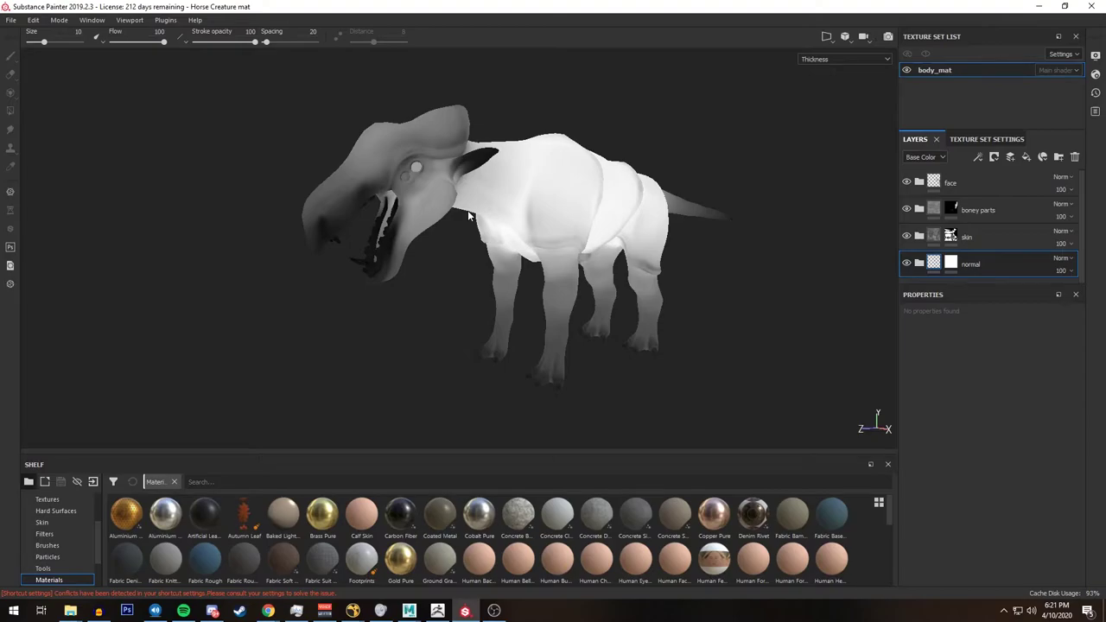
{"action": "scroll", "coordinate": [588, 227], "scroll_direction": "down", "scroll_amount": 3}
Switch the viewport display back to the full Material view of the creature.
{"action": "left_click", "coordinate": [848, 59]}
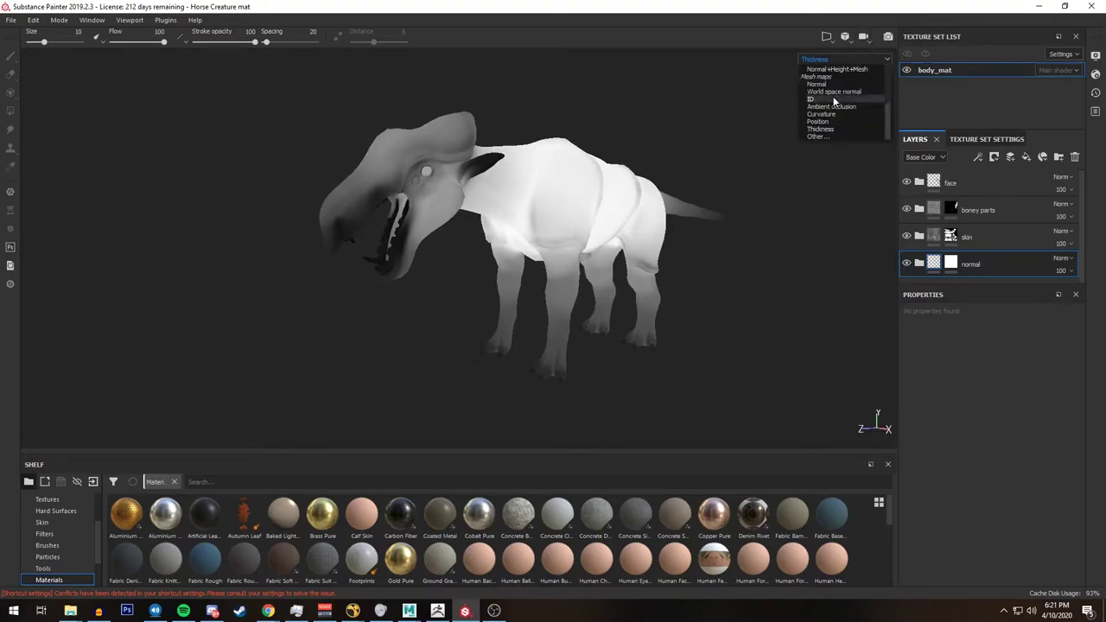
{"action": "scroll", "coordinate": [837, 103], "scroll_direction": "up", "scroll_amount": 5}
{"action": "scroll", "coordinate": [842, 106], "scroll_direction": "down", "scroll_amount": 1}
{"action": "left_click_drag", "start_coordinate": [556, 226], "coordinate": [533, 223], "text": "alt"}
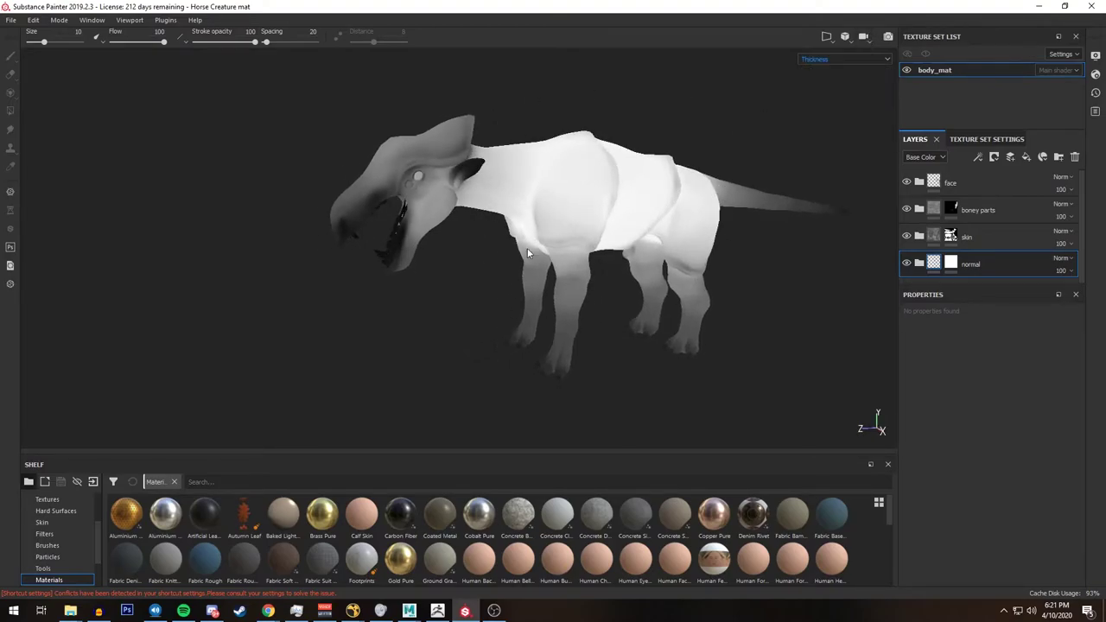
{"action": "left_click", "coordinate": [843, 58]}
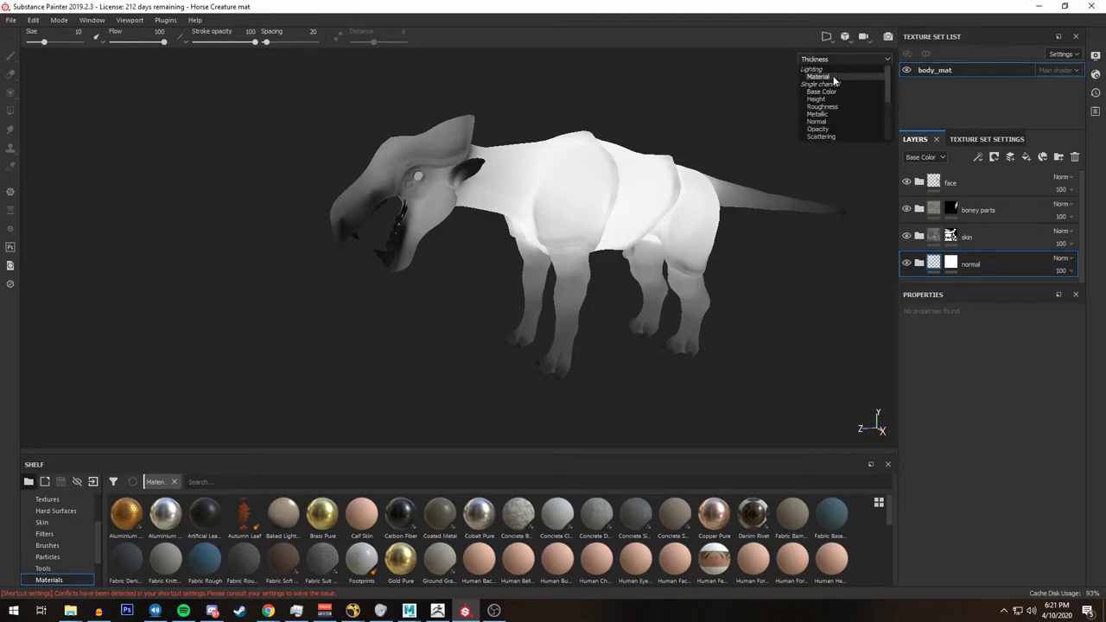
{"action": "left_click", "coordinate": [825, 75]}
{"action": "right_click_drag", "start_coordinate": [503, 235], "coordinate": [568, 275], "text": "alt"}
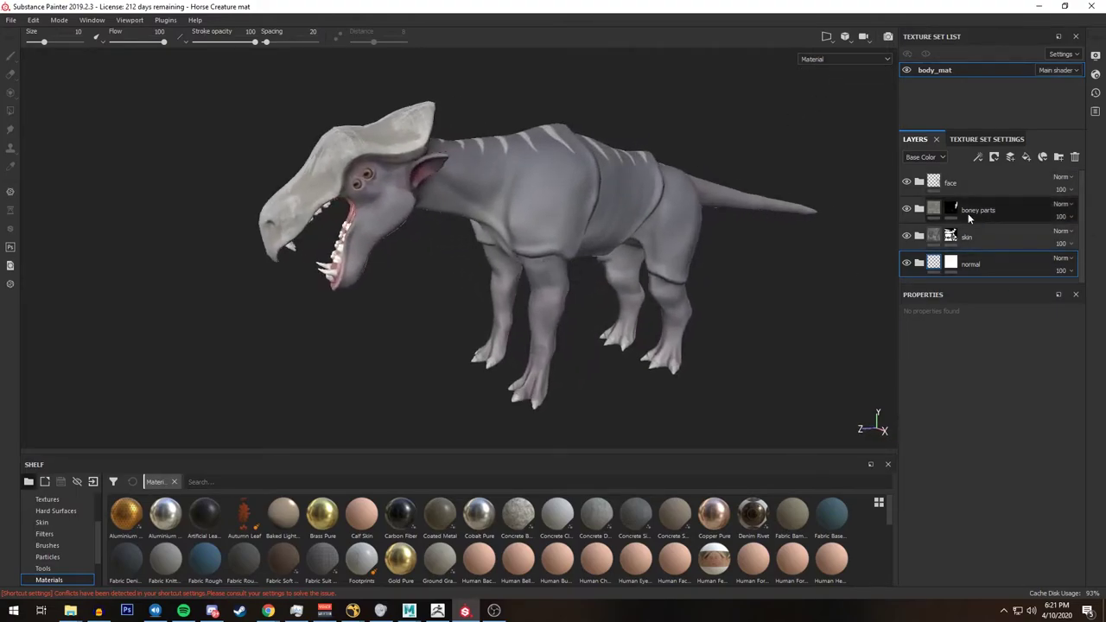
Expand the skin folder, look through its fill layers and collapse it again.
{"action": "left_click", "coordinate": [920, 236]}
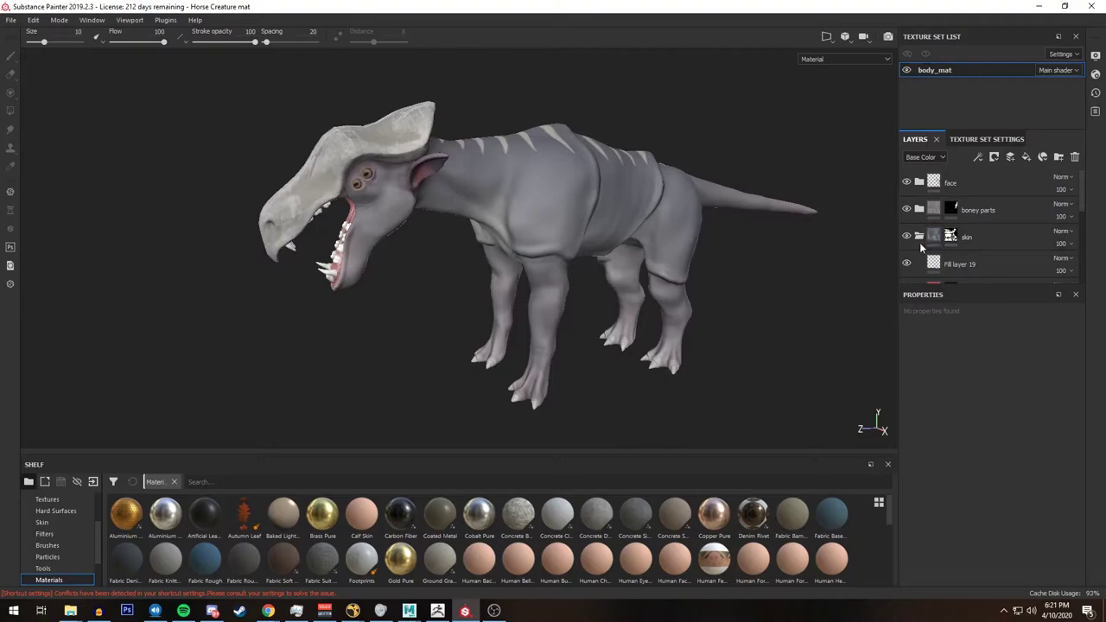
{"action": "scroll", "coordinate": [993, 235], "scroll_direction": "down", "scroll_amount": 5}
{"action": "scroll", "coordinate": [993, 225], "scroll_direction": "up", "scroll_amount": 3}
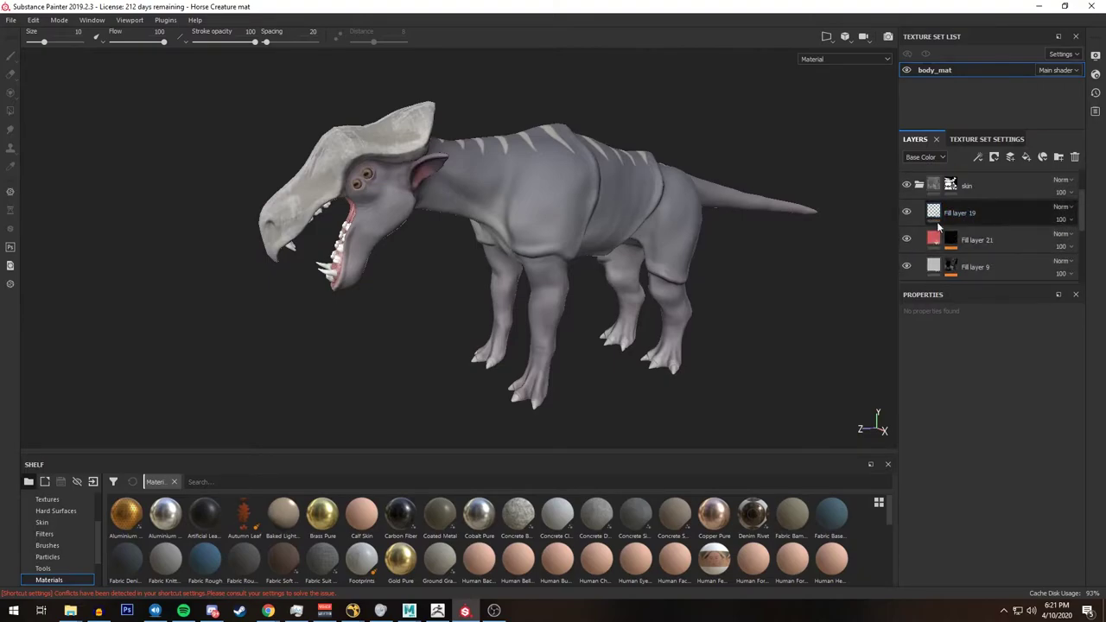
{"action": "left_click", "coordinate": [919, 238]}
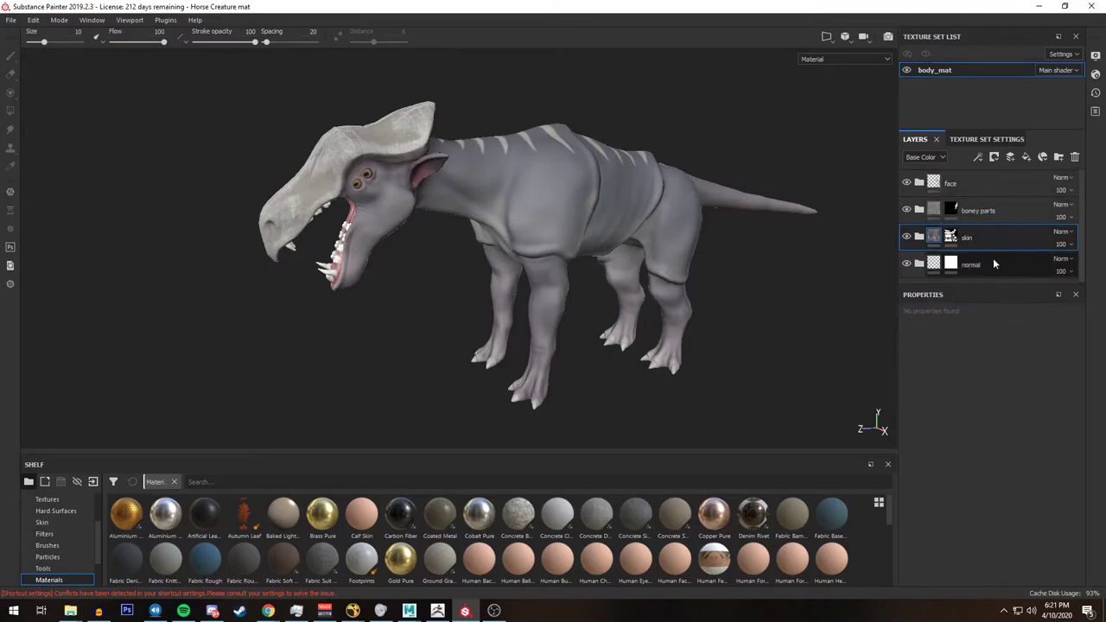
Show the 3D and 2D views side by side and frame the whole creature next to its UV layout.
{"action": "left_click_drag", "start_coordinate": [804, 219], "coordinate": [774, 220], "text": "alt"}
{"action": "left_click", "coordinate": [828, 41]}
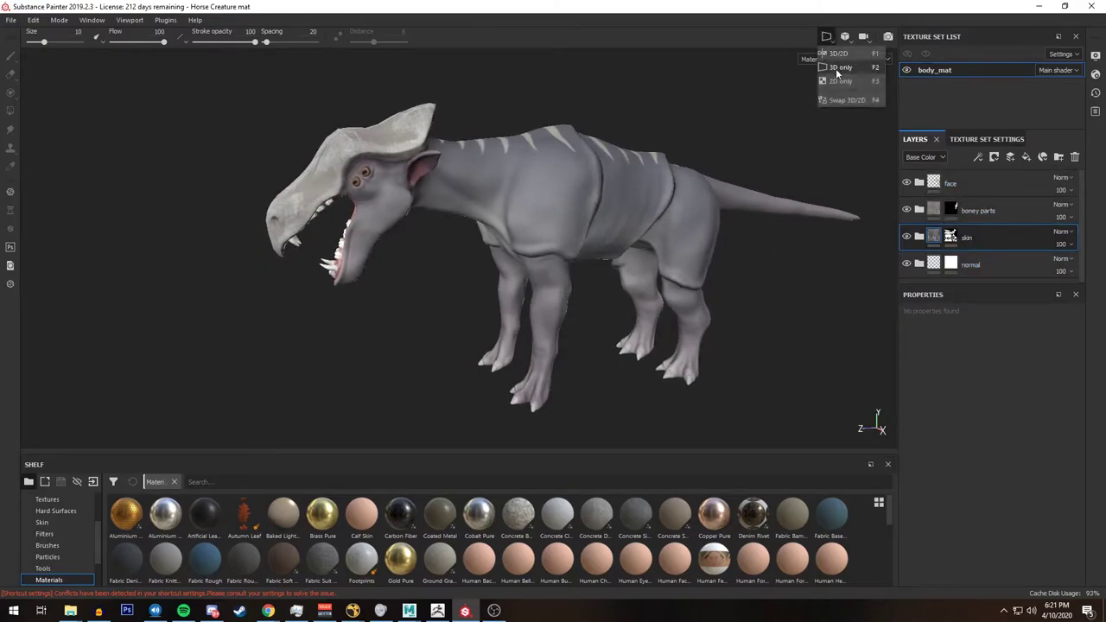
{"action": "left_click", "coordinate": [833, 55]}
{"action": "right_click_drag", "start_coordinate": [725, 250], "coordinate": [723, 258], "text": "alt"}
{"action": "mouse_move", "coordinate": [723, 258]}
{"action": "middle_mouse_down", "text": "alt"}
{"action": "mouse_move", "coordinate": [712, 242]}
{"action": "mouse_move", "coordinate": [704, 262]}
{"action": "middle_mouse_up", "text": "alt"}
{"action": "right_click_drag", "start_coordinate": [336, 176], "coordinate": [302, 195], "text": "alt"}
{"action": "left_click_drag", "start_coordinate": [314, 197], "coordinate": [341, 199], "text": "alt"}
{"action": "middle_click_drag", "start_coordinate": [342, 199], "coordinate": [298, 213], "text": "alt"}
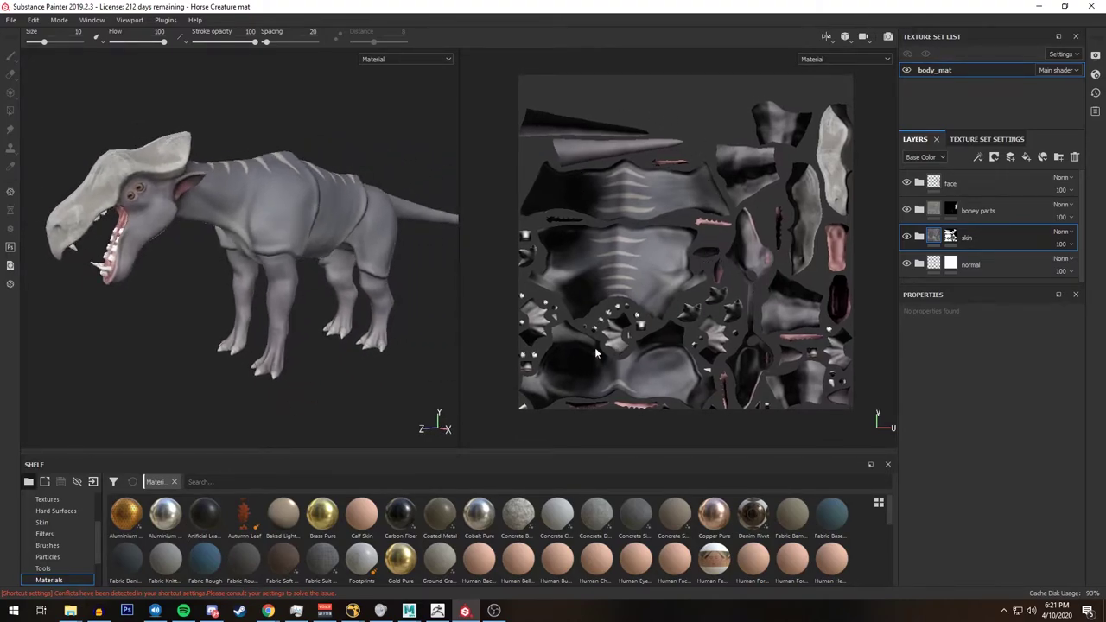
Compare the creature's side and front with the textured UV islands and rotate the environment lighting.
{"action": "left_click_drag", "start_coordinate": [248, 213], "coordinate": [276, 218], "text": "alt"}
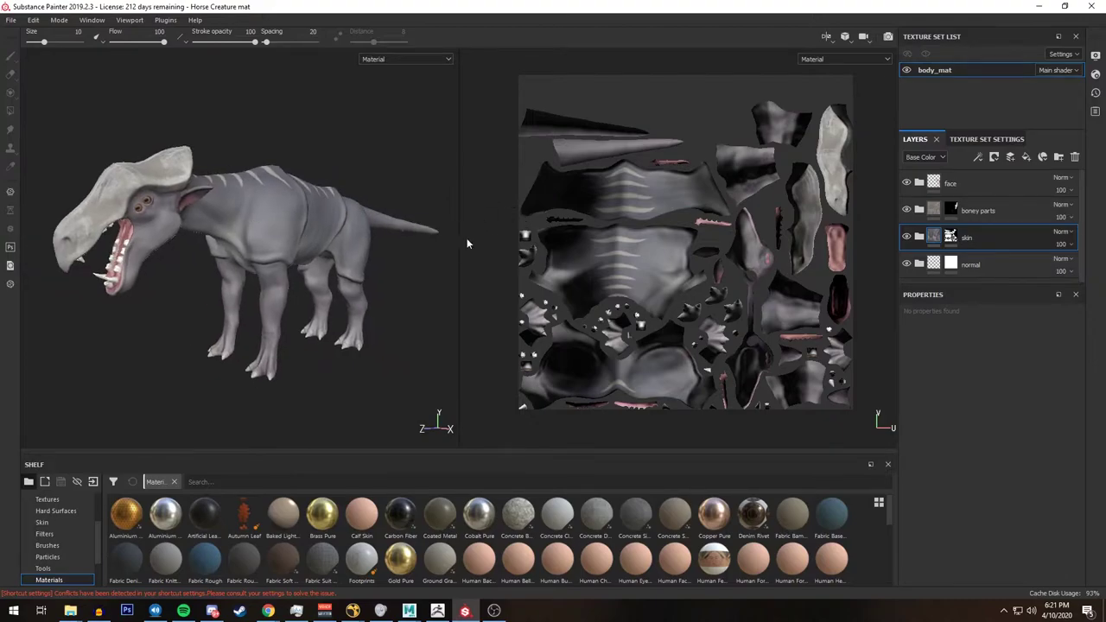
{"action": "mouse_move", "coordinate": [369, 223]}
{"action": "right_mouse_down", "text": "shift"}
{"action": "mouse_move", "coordinate": [320, 217]}
{"action": "mouse_move", "coordinate": [354, 232]}
{"action": "right_mouse_up", "text": "shift"}
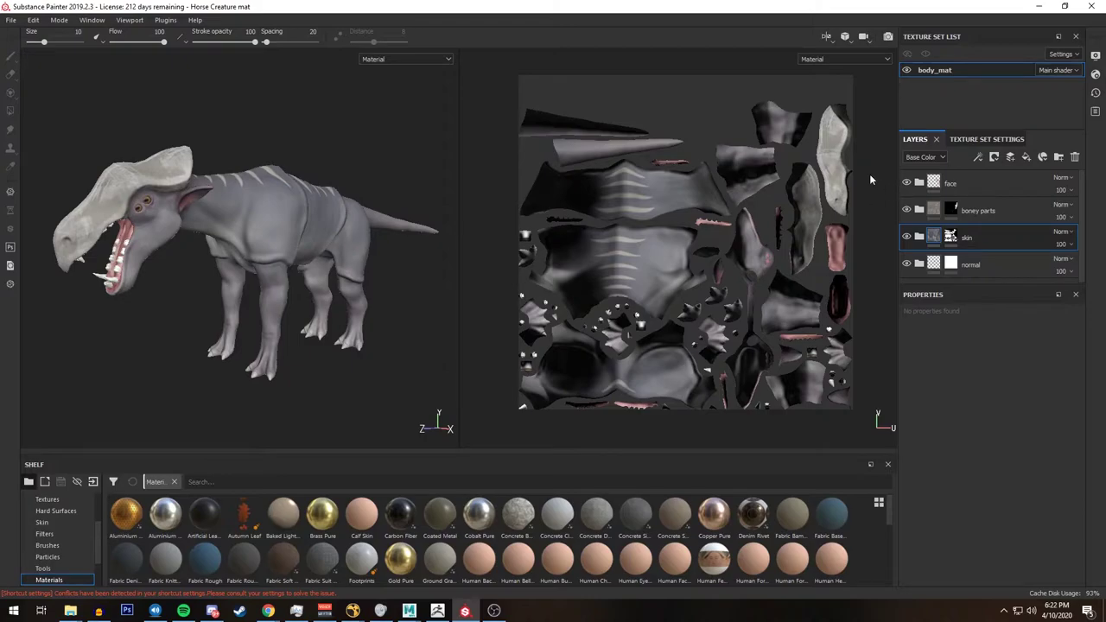
{"action": "left_click_drag", "start_coordinate": [305, 223], "coordinate": [273, 221], "text": "alt"}
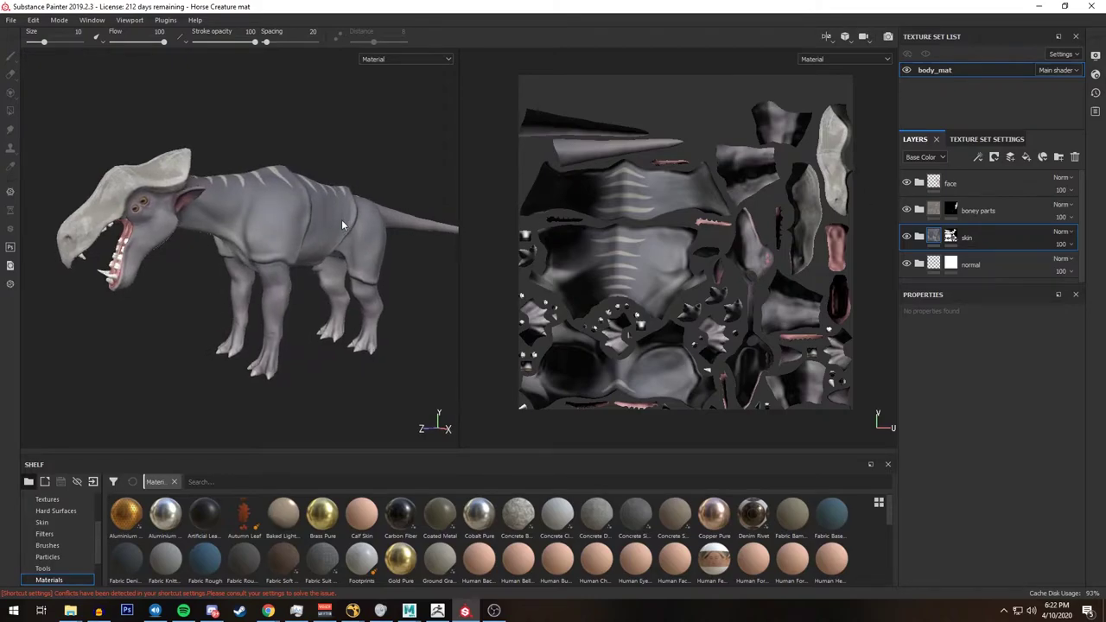
{"action": "left_click_drag", "start_coordinate": [341, 219], "coordinate": [360, 215], "text": "alt"}
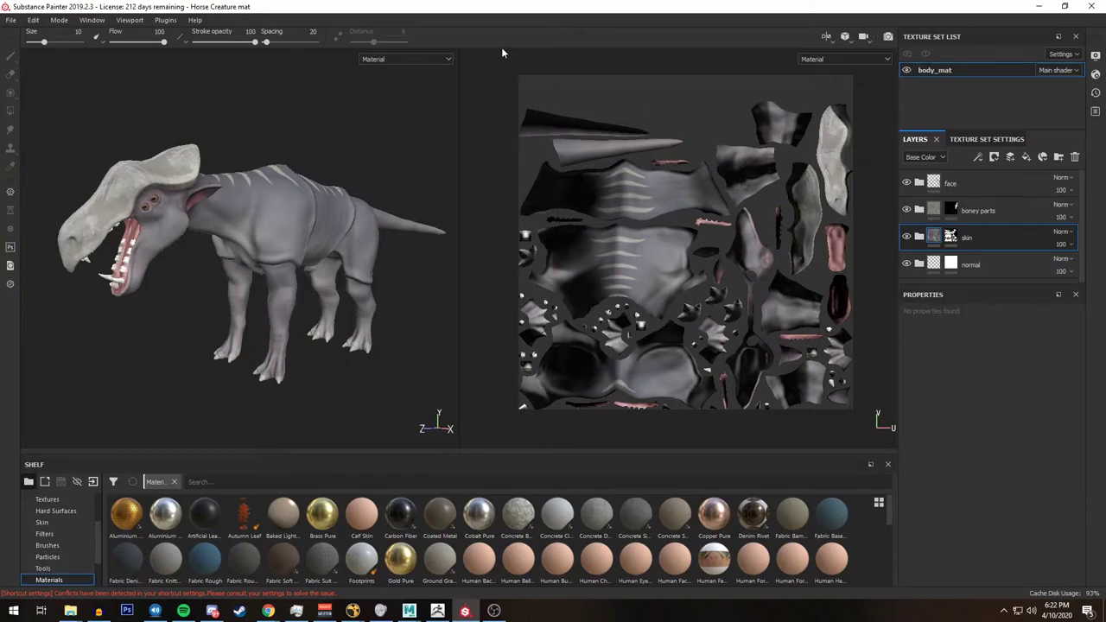
Return the viewport to the 3D only layout and view the creature at an angle.
{"action": "left_click", "coordinate": [826, 38]}
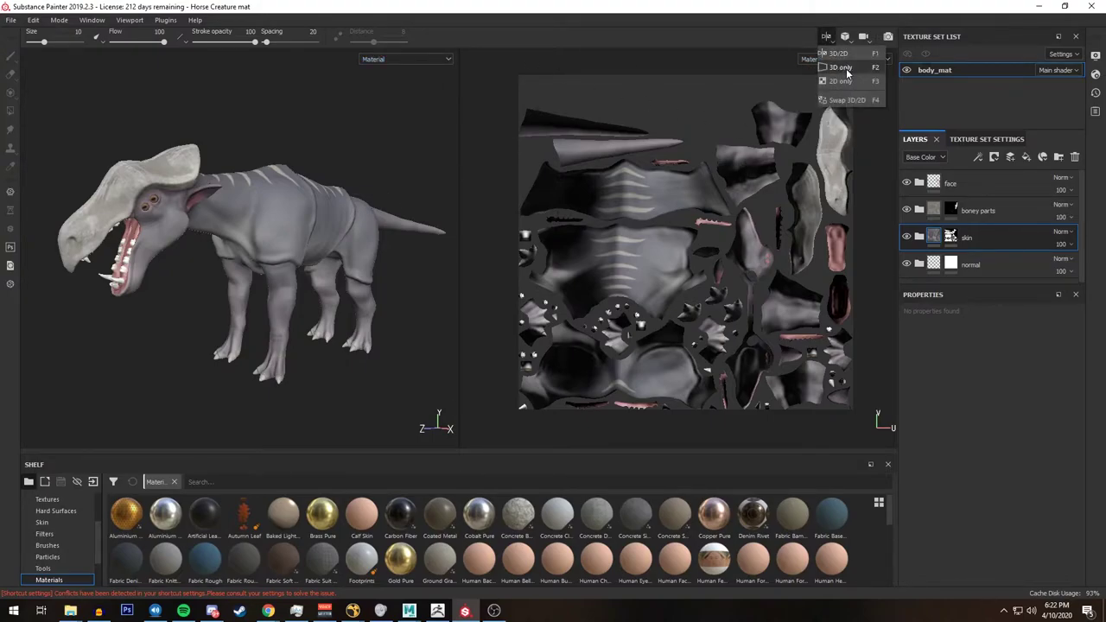
{"action": "left_click", "coordinate": [845, 69]}
{"action": "left_click_drag", "start_coordinate": [622, 246], "coordinate": [633, 214], "text": "alt"}
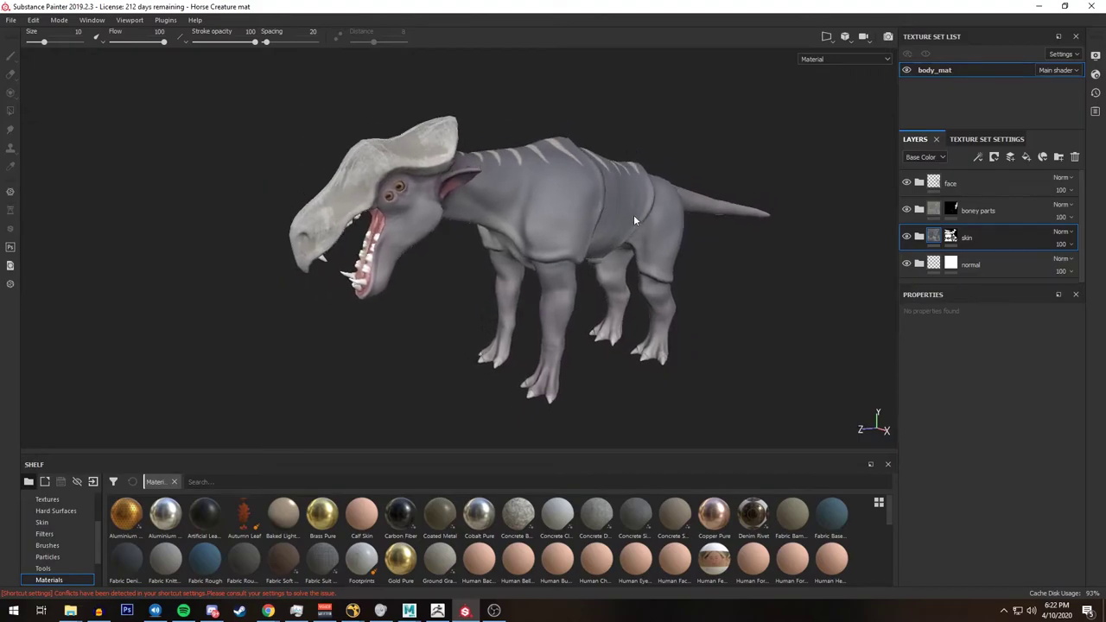
Expand the skin folder and review its fill layers from Fill layer 19 down to Fill layer 3.
{"action": "left_click", "coordinate": [922, 239]}
{"action": "scroll", "coordinate": [1011, 251], "scroll_direction": "down", "scroll_amount": 2}
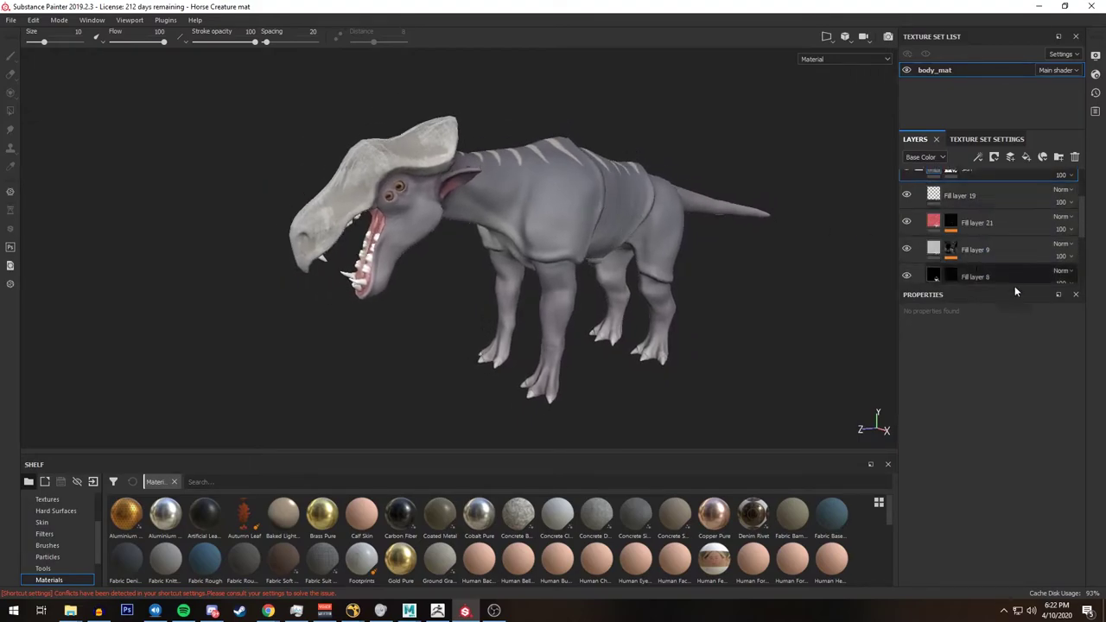
{"action": "scroll", "coordinate": [1003, 259], "scroll_direction": "down", "scroll_amount": 1}
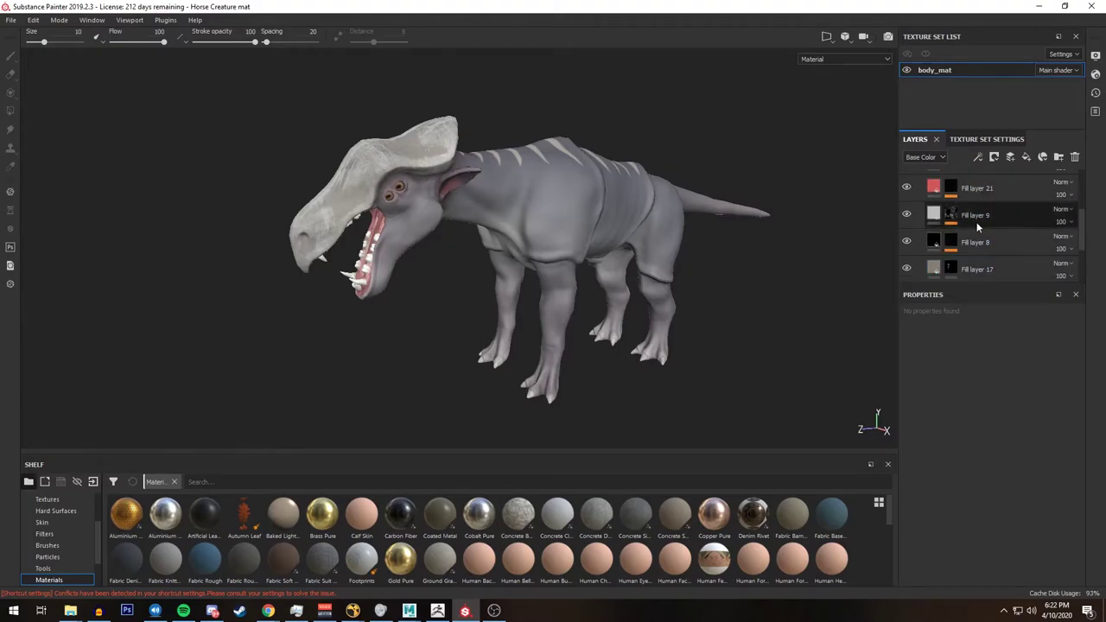
{"action": "scroll", "coordinate": [981, 225], "scroll_direction": "down", "scroll_amount": 1}
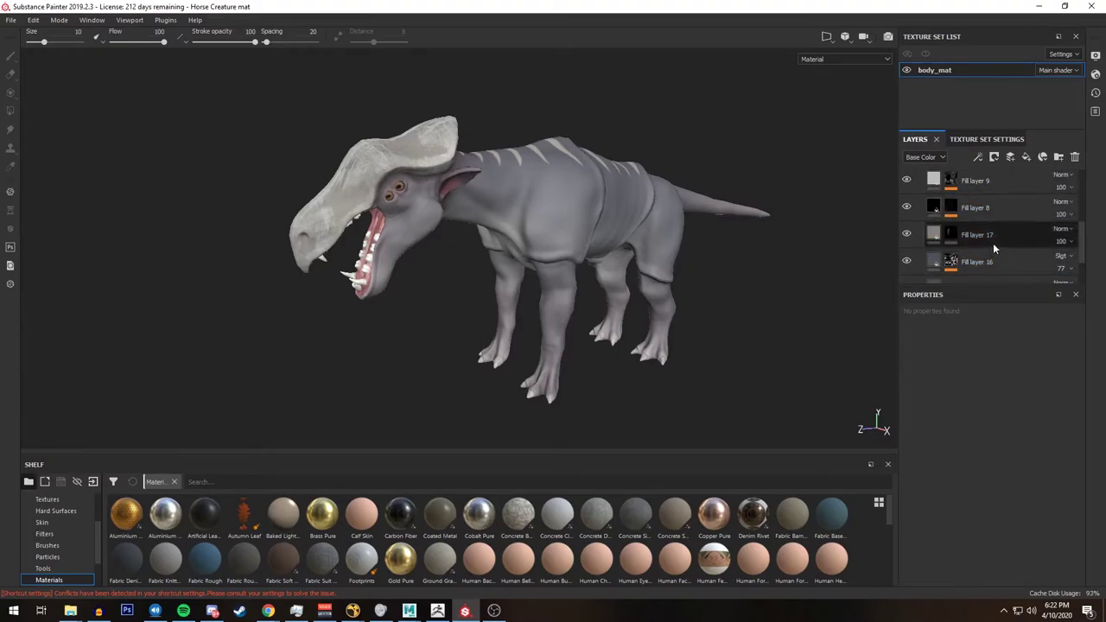
{"action": "scroll", "coordinate": [1007, 233], "scroll_direction": "down", "scroll_amount": 2}
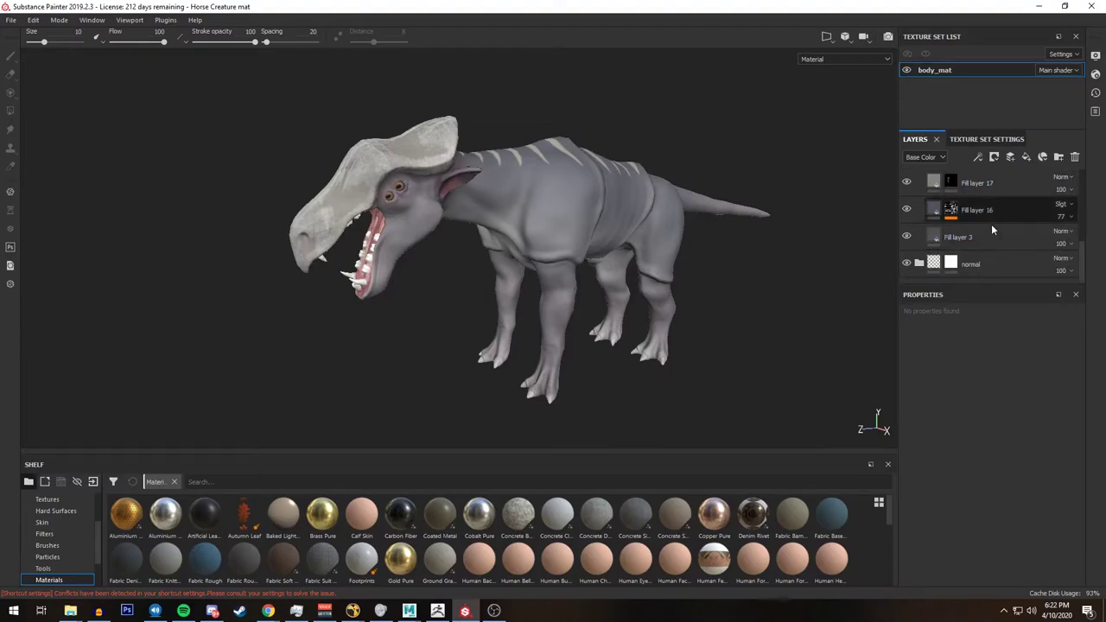
{"action": "scroll", "coordinate": [1003, 232], "scroll_direction": "up", "scroll_amount": 1}
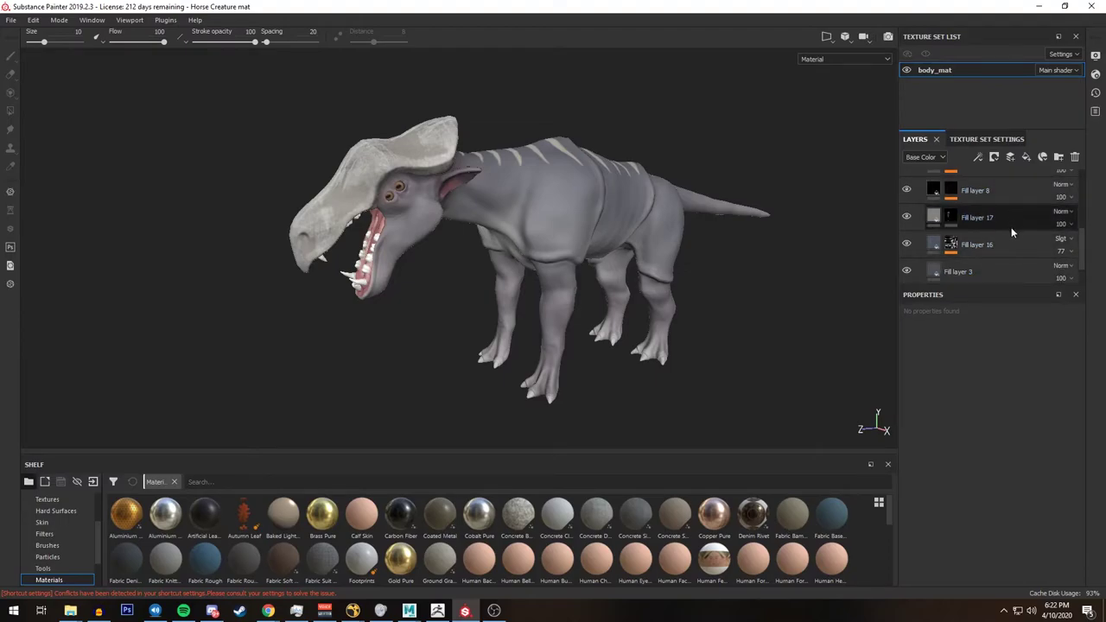
{"action": "scroll", "coordinate": [1013, 231], "scroll_direction": "down", "scroll_amount": 1}
Select Fill layer 16 and inspect its mask effects and its fill properties.
{"action": "left_click", "coordinate": [977, 216]}
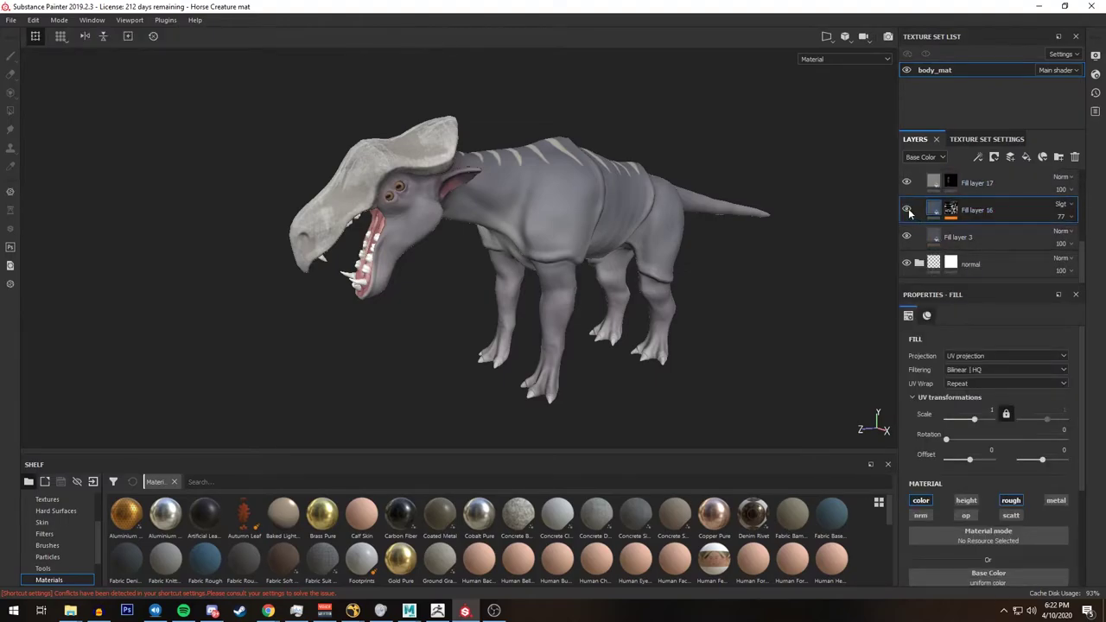
{"action": "right_click_drag", "start_coordinate": [606, 240], "coordinate": [596, 207], "text": "alt"}
{"action": "middle_click_drag", "start_coordinate": [596, 208], "coordinate": [607, 197], "text": "alt"}
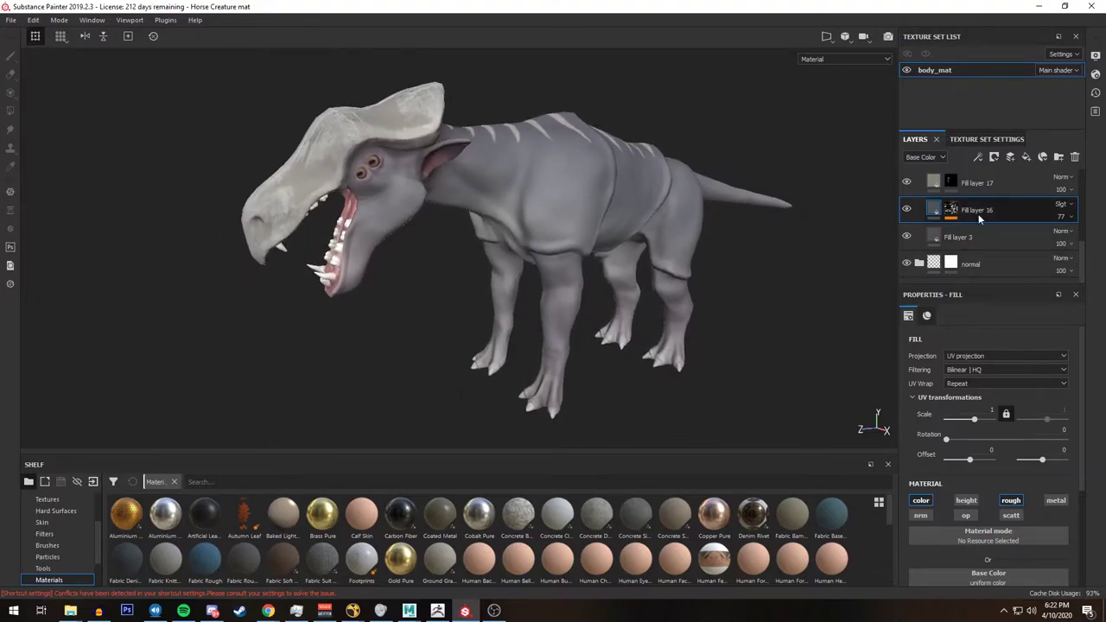
{"action": "left_click", "coordinate": [950, 210]}
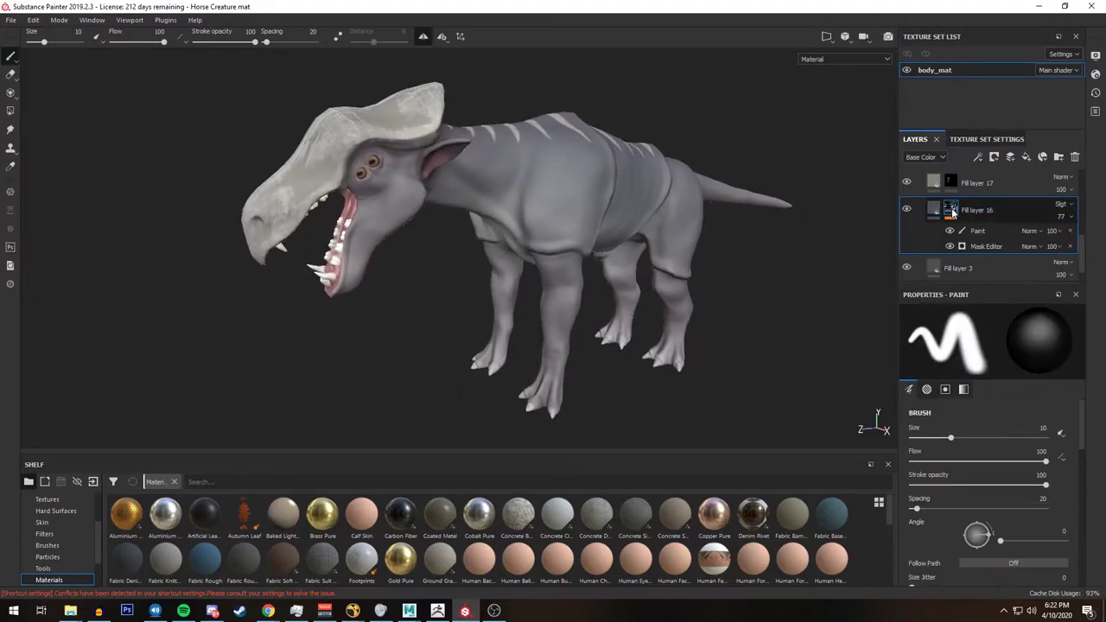
{"action": "left_click", "coordinate": [935, 210]}
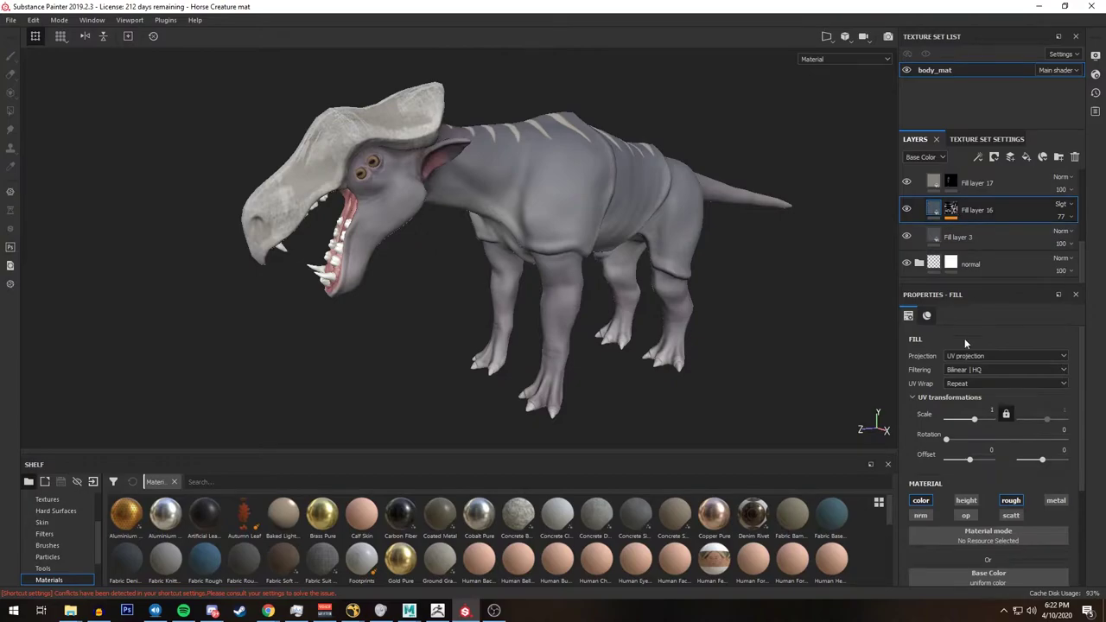
Try a bright blue base color on Fill layer 16 and examine its effect on the head, neck and body.
{"action": "scroll", "coordinate": [986, 518], "scroll_direction": "down", "scroll_amount": 3}
{"action": "left_click", "coordinate": [1010, 494]}
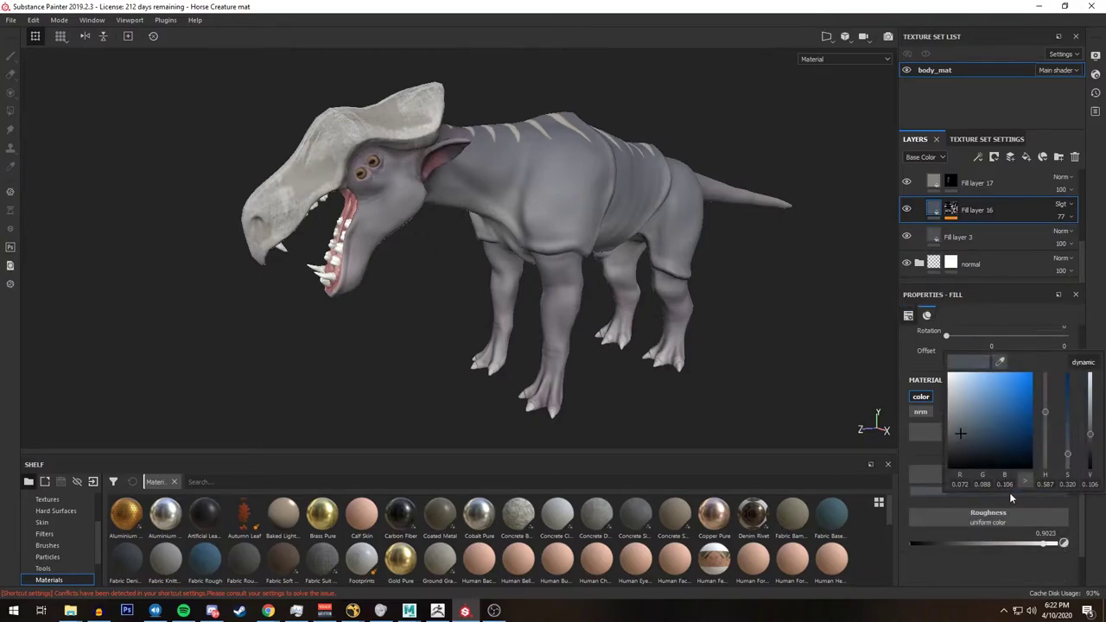
{"action": "left_click", "coordinate": [1026, 389]}
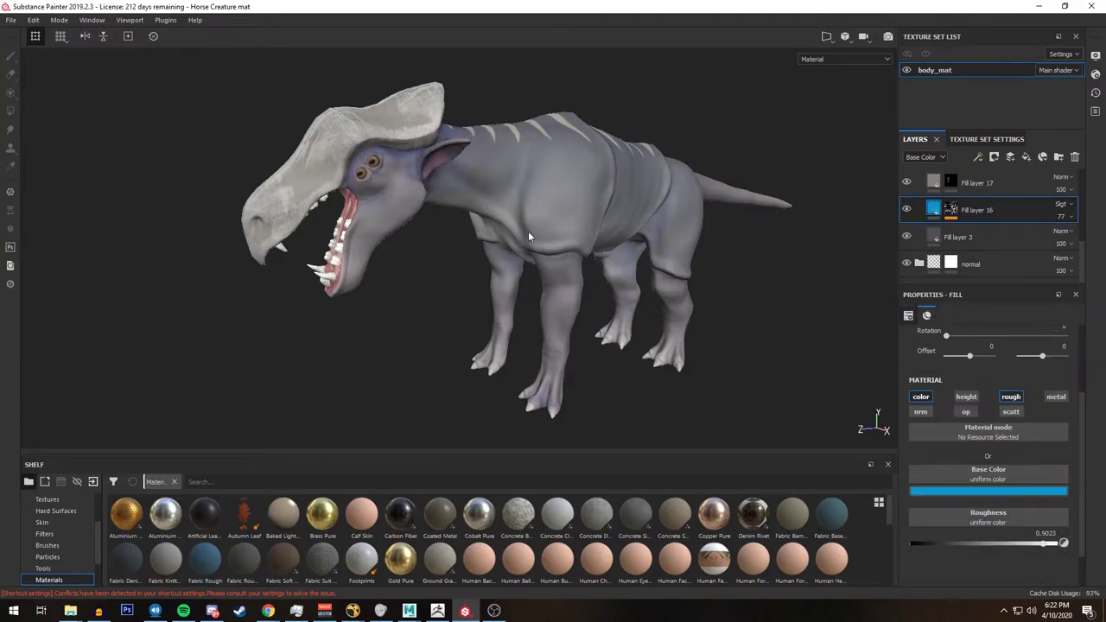
{"action": "left_click_drag", "start_coordinate": [528, 232], "coordinate": [440, 223], "text": "alt"}
{"action": "left_click_drag", "start_coordinate": [438, 149], "coordinate": [515, 168], "text": "alt"}
{"action": "right_click_drag", "start_coordinate": [515, 168], "coordinate": [484, 297], "text": "alt"}
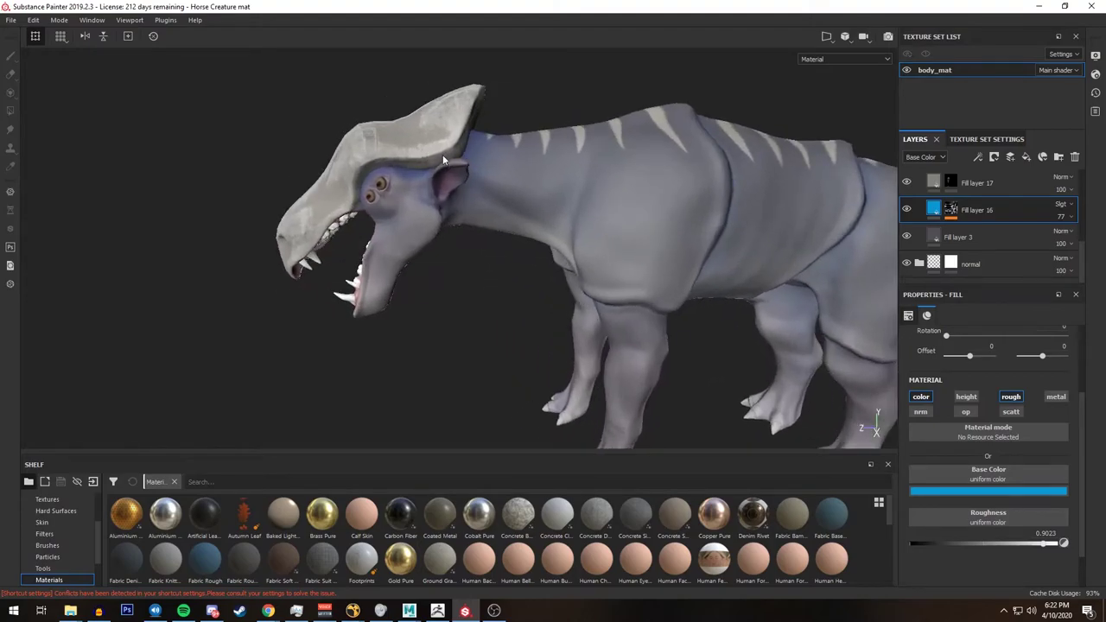
{"action": "left_click_drag", "start_coordinate": [521, 174], "coordinate": [563, 183], "text": "alt"}
Try a dark red base color on Fill layer 3, view it on the creature and undo the change.
{"action": "left_click", "coordinate": [938, 239]}
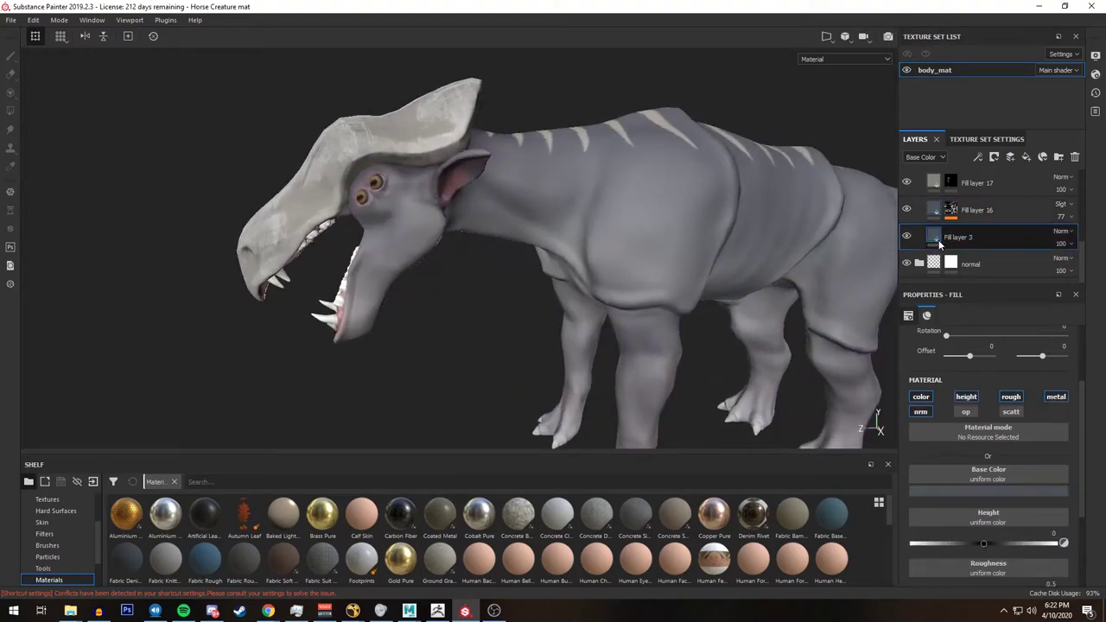
{"action": "left_click", "coordinate": [1014, 488]}
{"action": "left_click_drag", "start_coordinate": [1013, 406], "coordinate": [1043, 359]}
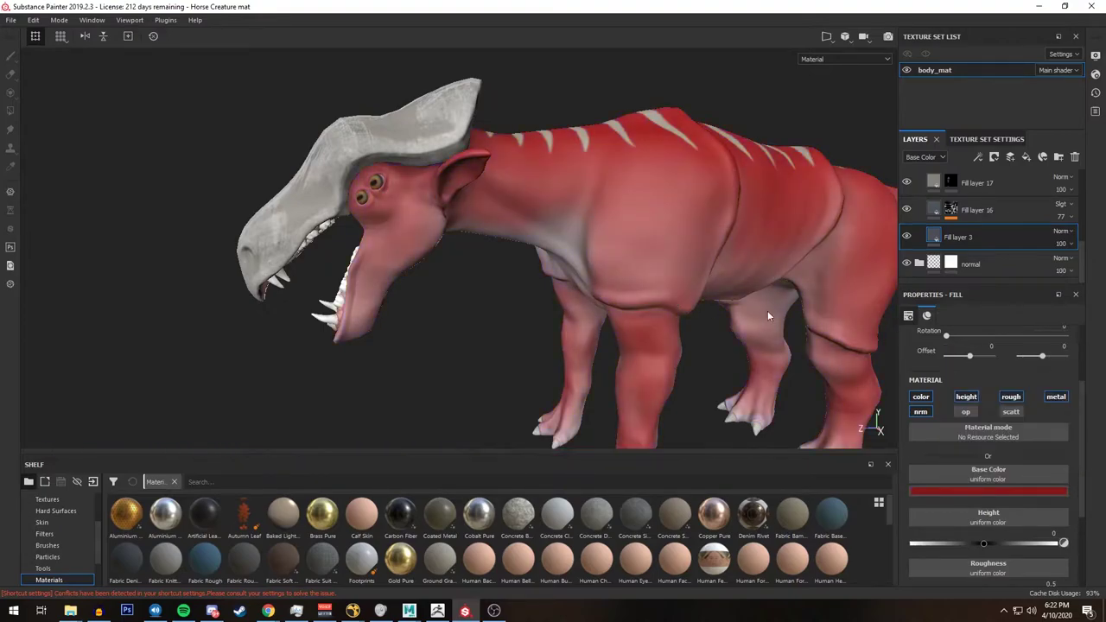
{"action": "right_click_drag", "start_coordinate": [763, 304], "coordinate": [626, 251], "text": "alt"}
{"action": "left_click_drag", "start_coordinate": [625, 250], "coordinate": [672, 259], "text": "alt"}
{"action": "key", "text": "ctrl+z"}
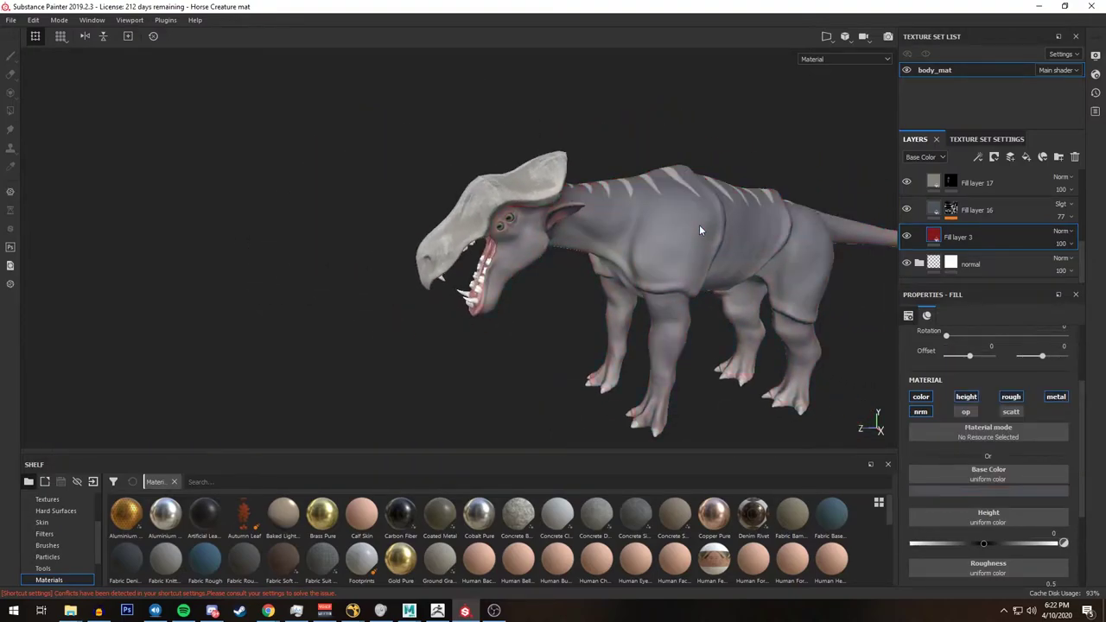
Examine the layered skin coloring on the creature's head, body and legs from several angles.
{"action": "middle_click_drag", "start_coordinate": [757, 277], "coordinate": [699, 280], "text": "alt"}
{"action": "right_click_drag", "start_coordinate": [699, 280], "coordinate": [754, 290], "text": "alt"}
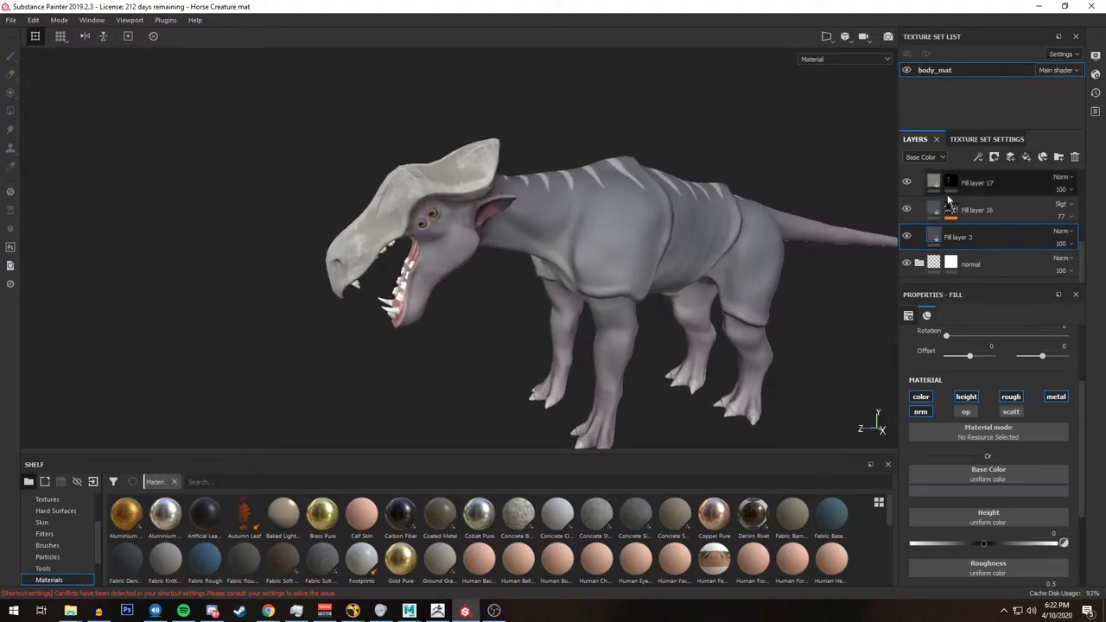
{"action": "left_click_drag", "start_coordinate": [639, 268], "coordinate": [580, 270], "text": "alt"}
{"action": "right_click_drag", "start_coordinate": [581, 270], "coordinate": [577, 287], "text": "alt"}
{"action": "middle_click_drag", "start_coordinate": [577, 287], "coordinate": [483, 254], "text": "alt"}
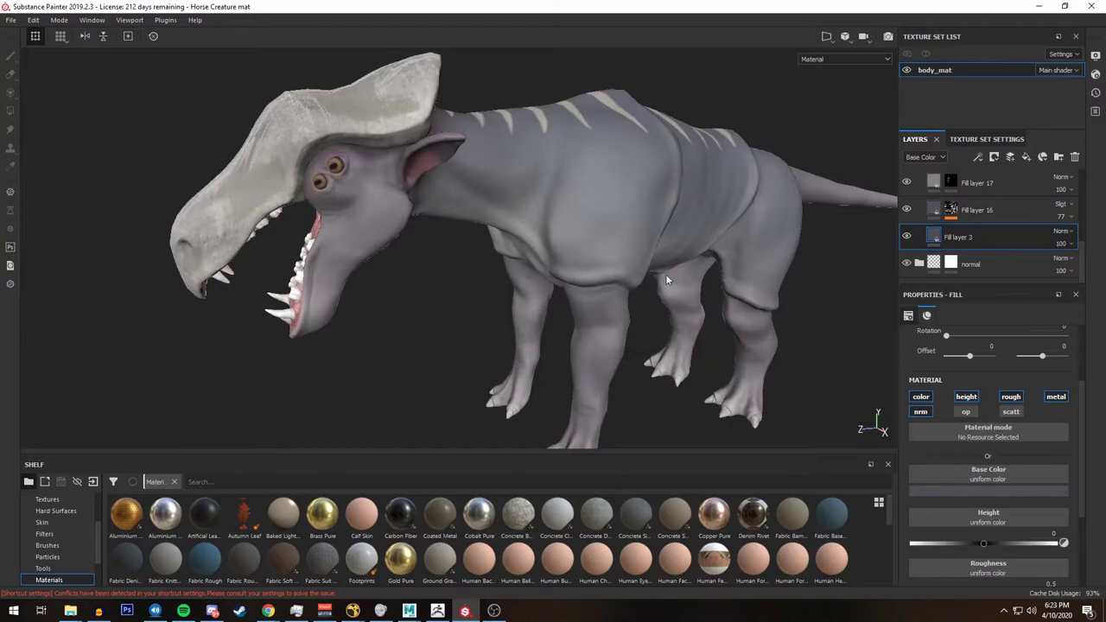
{"action": "left_click_drag", "start_coordinate": [676, 232], "coordinate": [620, 198], "text": "alt"}
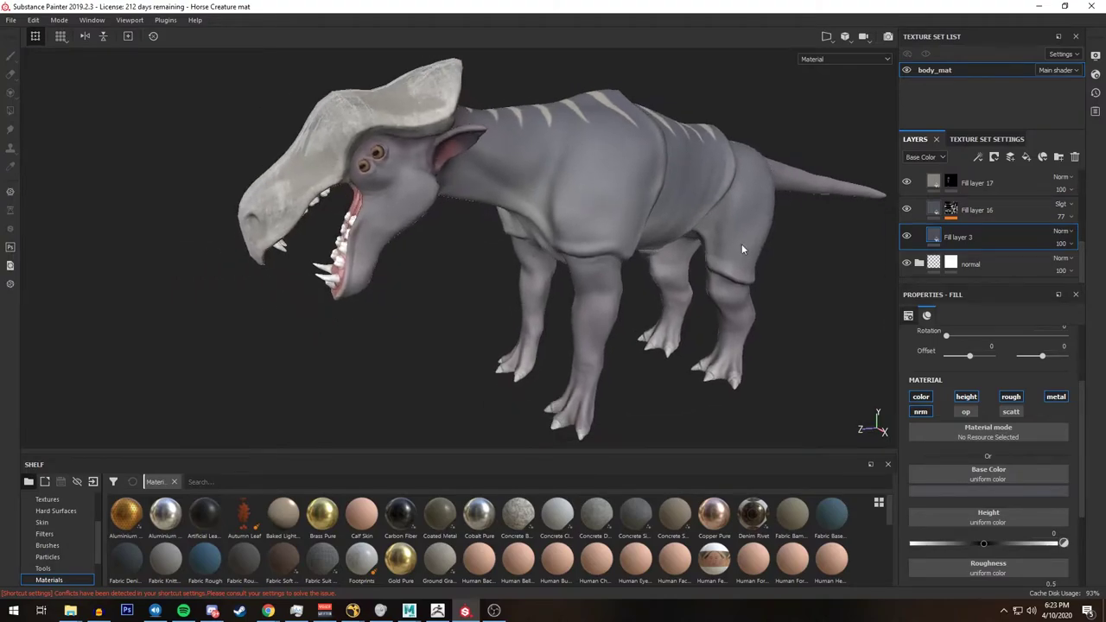
{"action": "left_click_drag", "start_coordinate": [742, 249], "coordinate": [853, 216], "text": "alt"}
Collapse the skin folder in the layer stack and bring the whole creature into view.
{"action": "scroll", "coordinate": [967, 235], "scroll_direction": "up", "scroll_amount": 5}
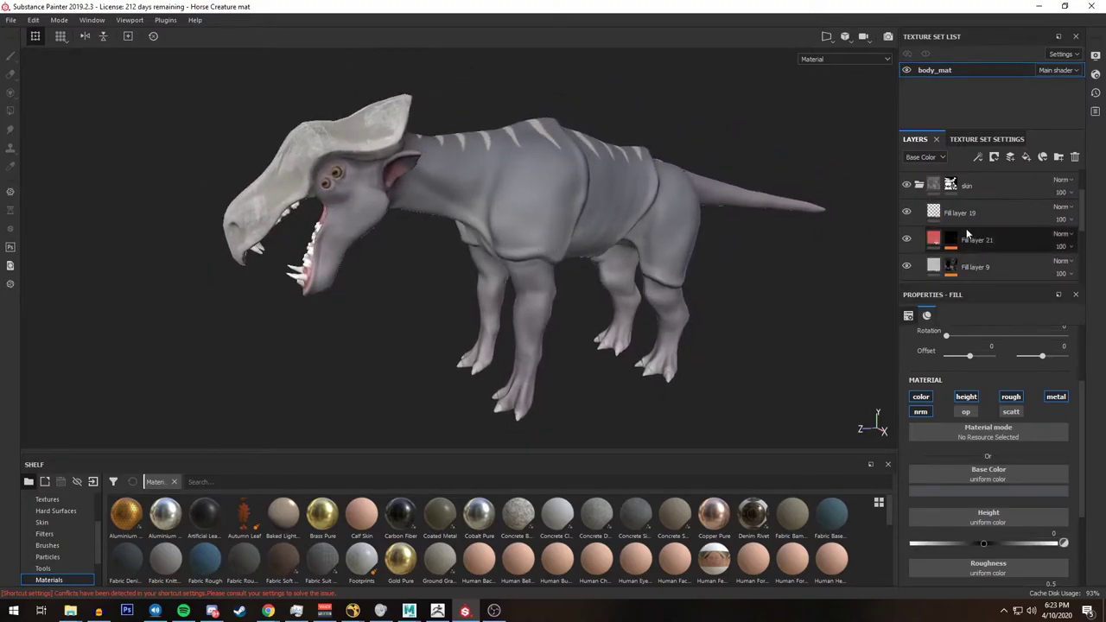
{"action": "scroll", "coordinate": [968, 235], "scroll_direction": "up", "scroll_amount": 1}
{"action": "left_click", "coordinate": [920, 219]}
{"action": "left_click_drag", "start_coordinate": [655, 198], "coordinate": [602, 190], "text": "alt"}
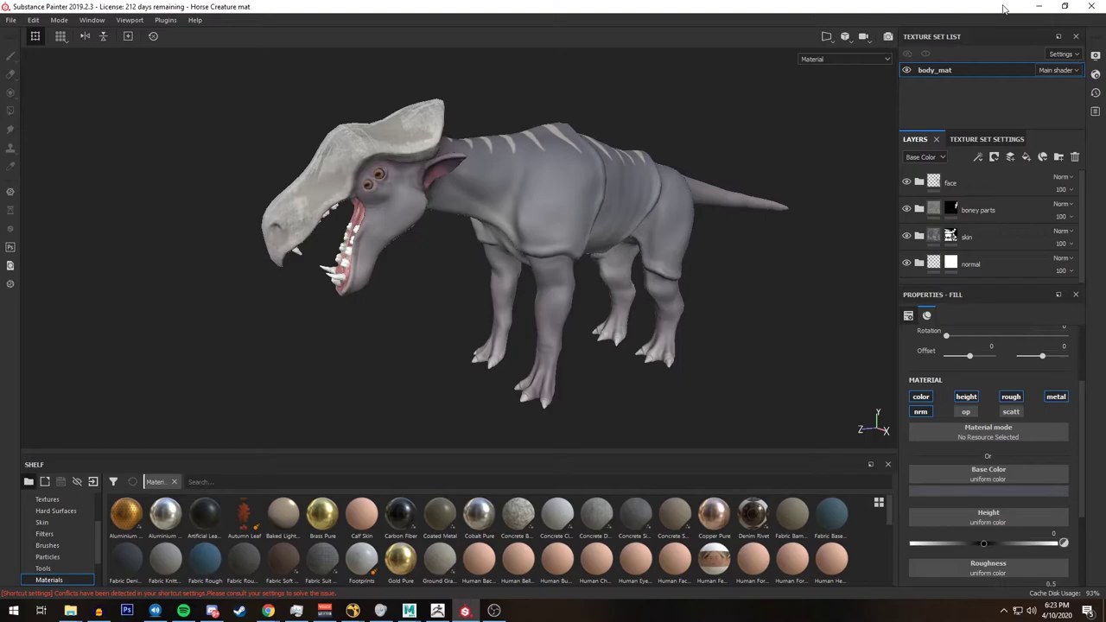